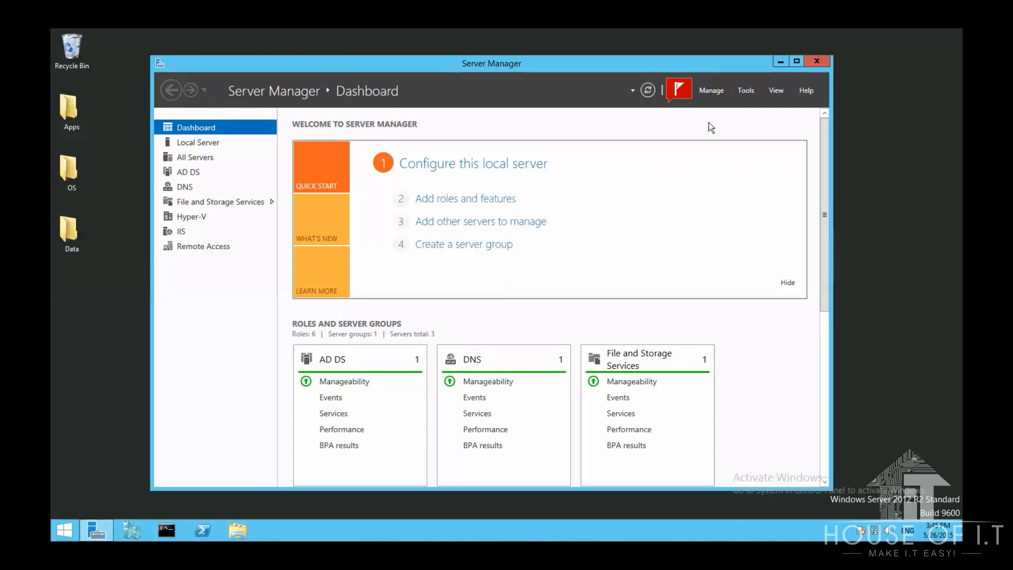
Launch Group Policy Management and start a new GPO on HOIT Computers named 'Restricted Groups'.
click(744, 91)
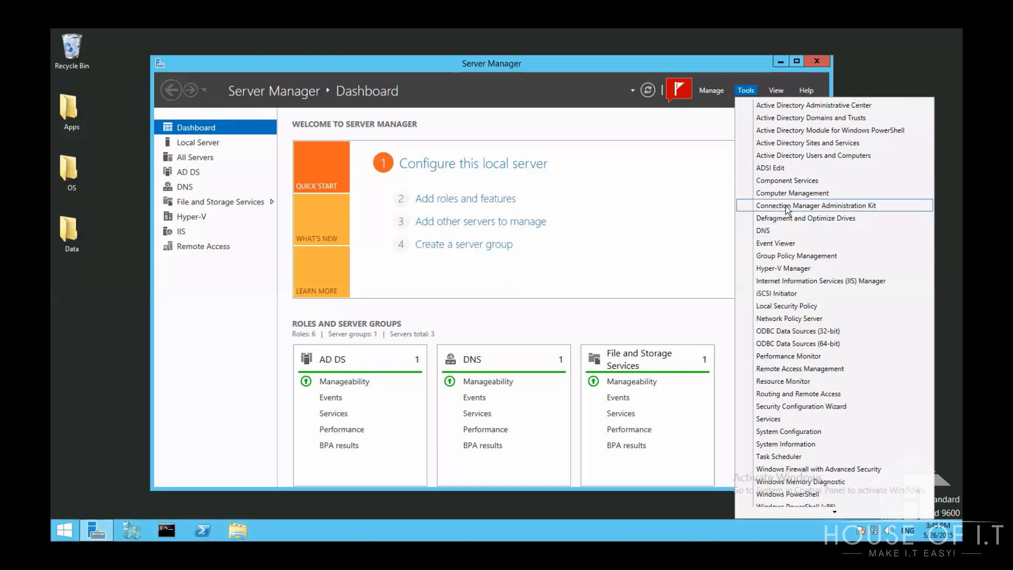
click(787, 256)
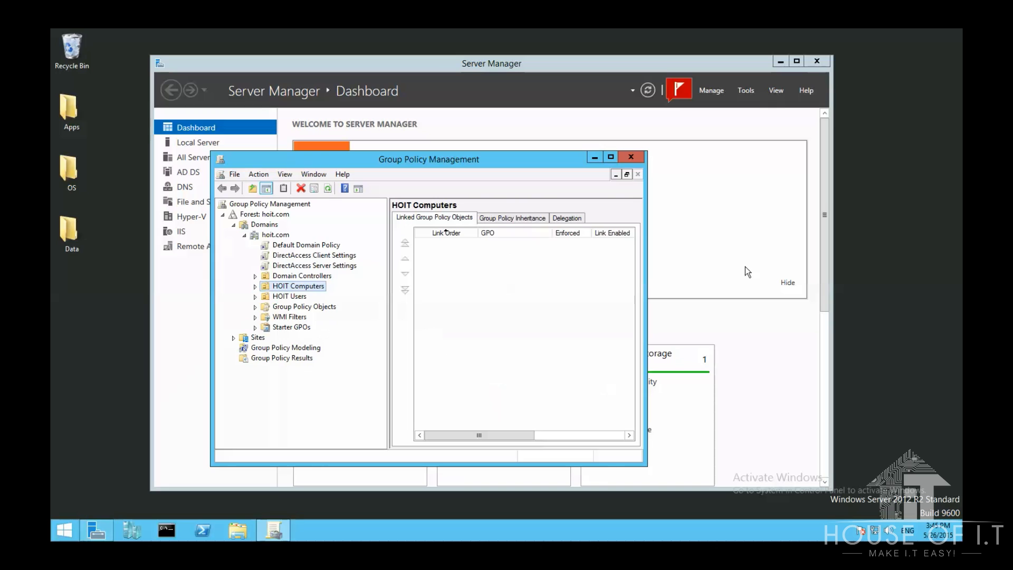
right_click(317, 289)
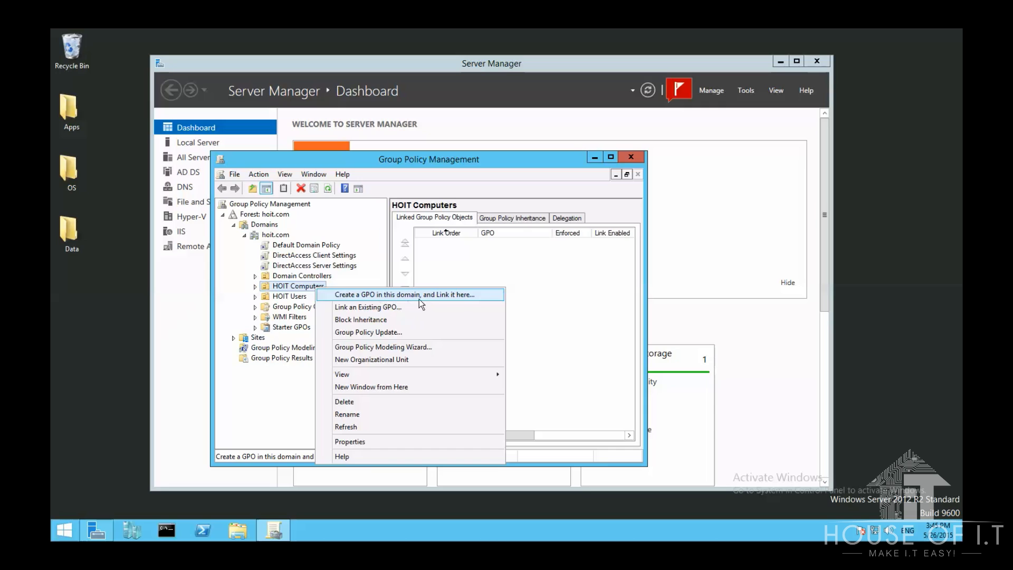
click(463, 297)
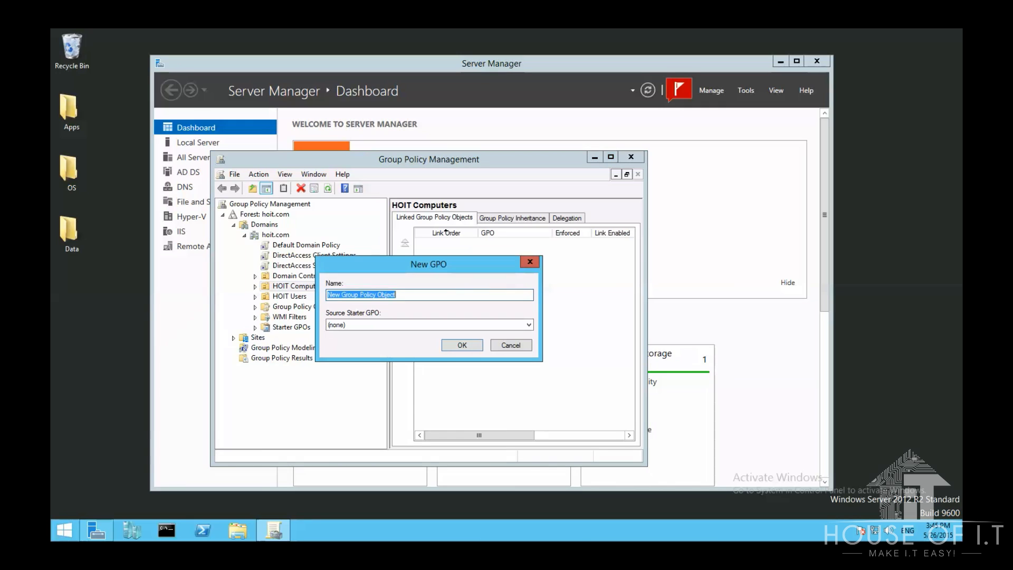
text(Restricted Groups)
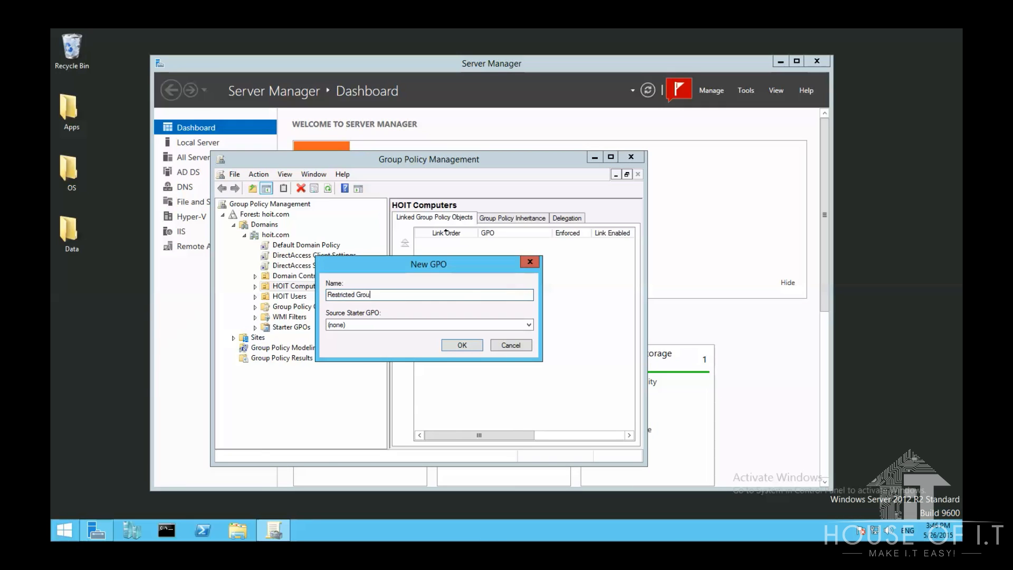
Confirm the Restricted Groups GPO, edit it, and expand Policies down to Security Settings.
click(461, 345)
right_click(501, 246)
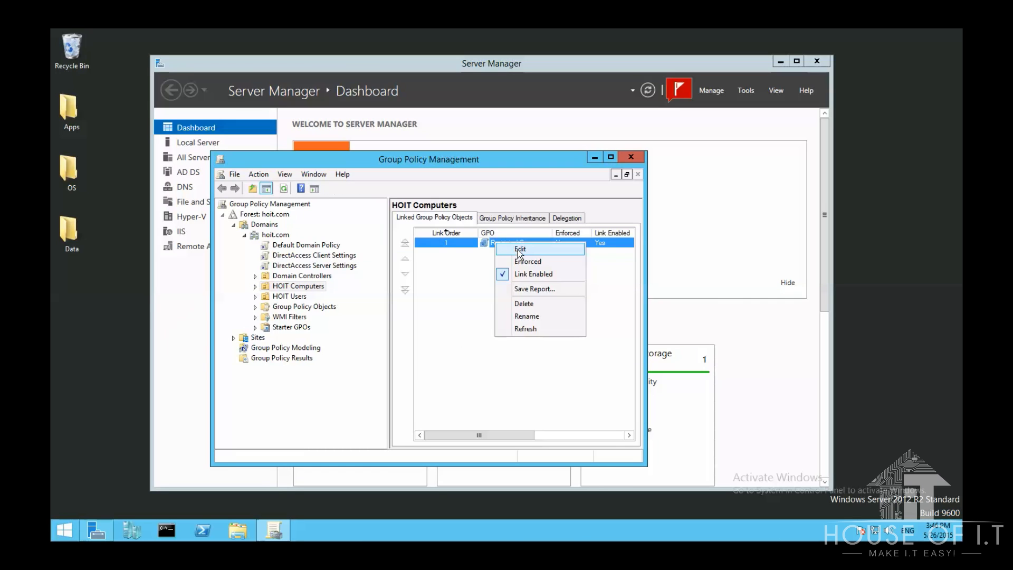
click(515, 250)
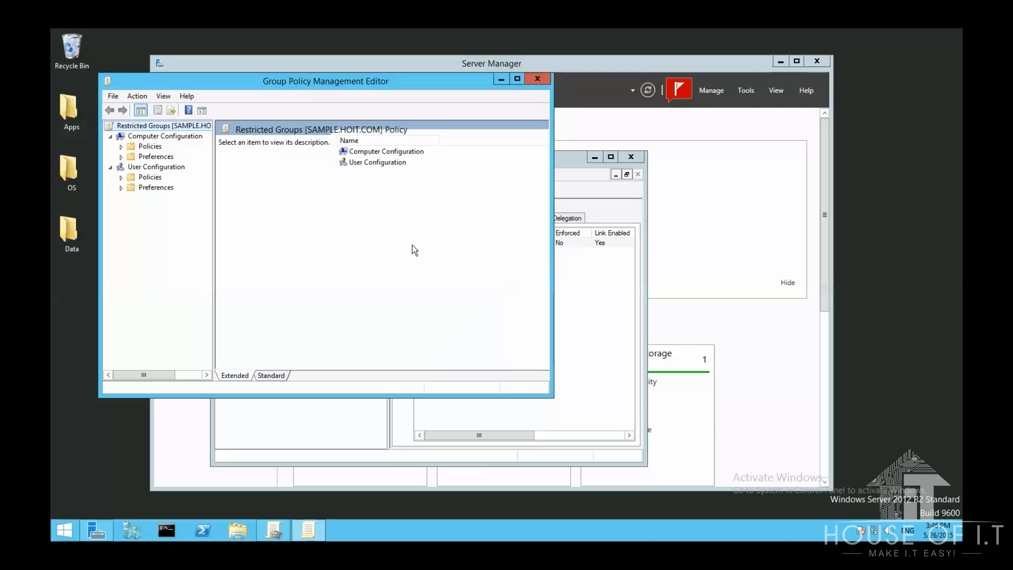
double_click(150, 146)
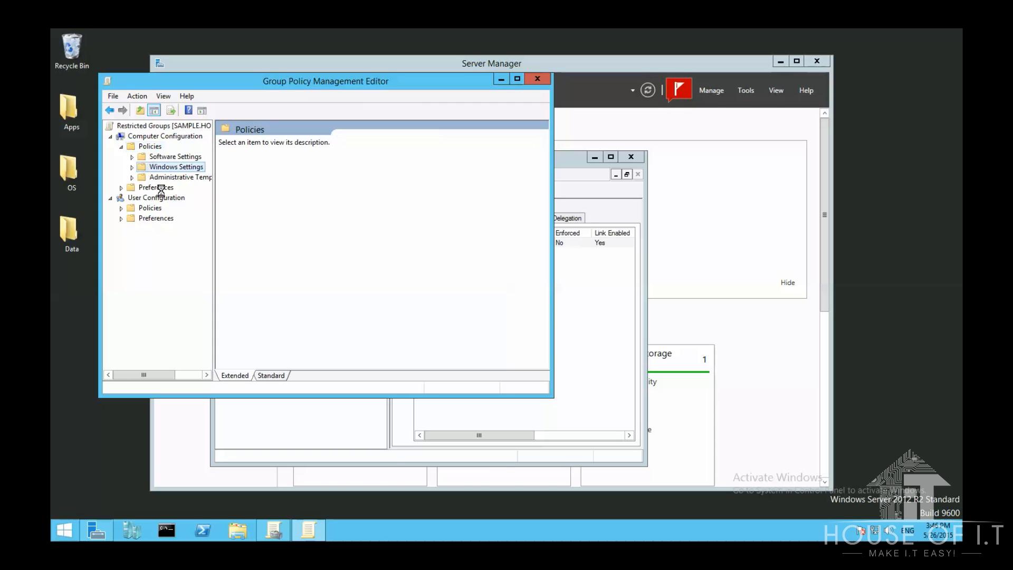
double_click(175, 167)
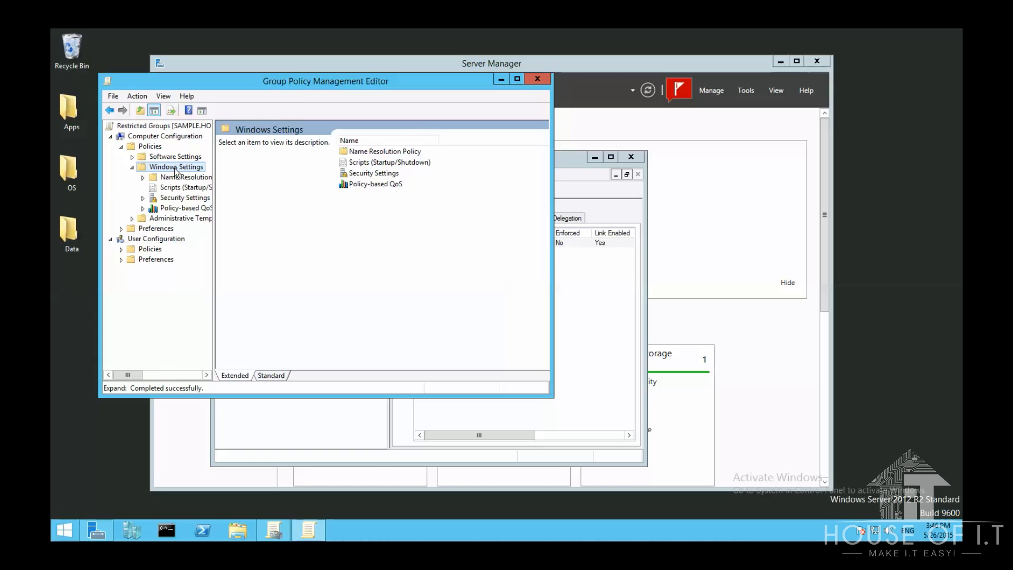
double_click(178, 198)
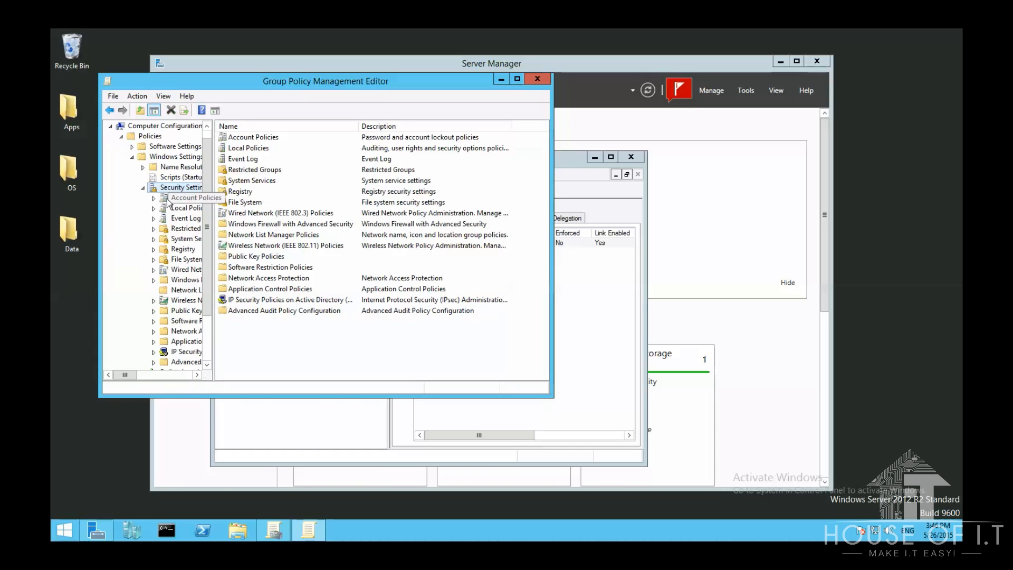
Add Administrators as a new restricted group under Restricted Groups.
click(177, 229)
right_click(177, 230)
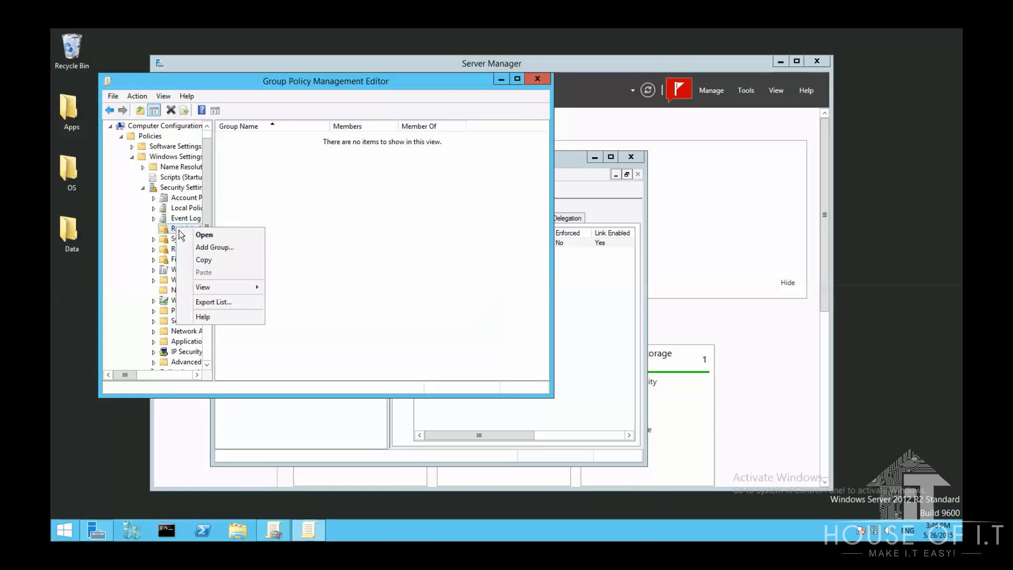
click(217, 247)
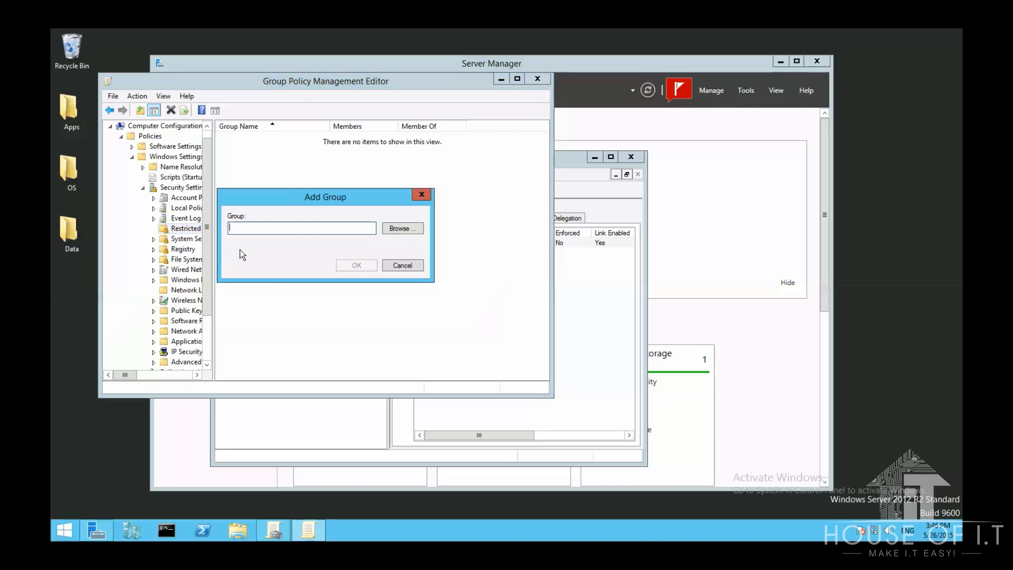
text(Administrators)
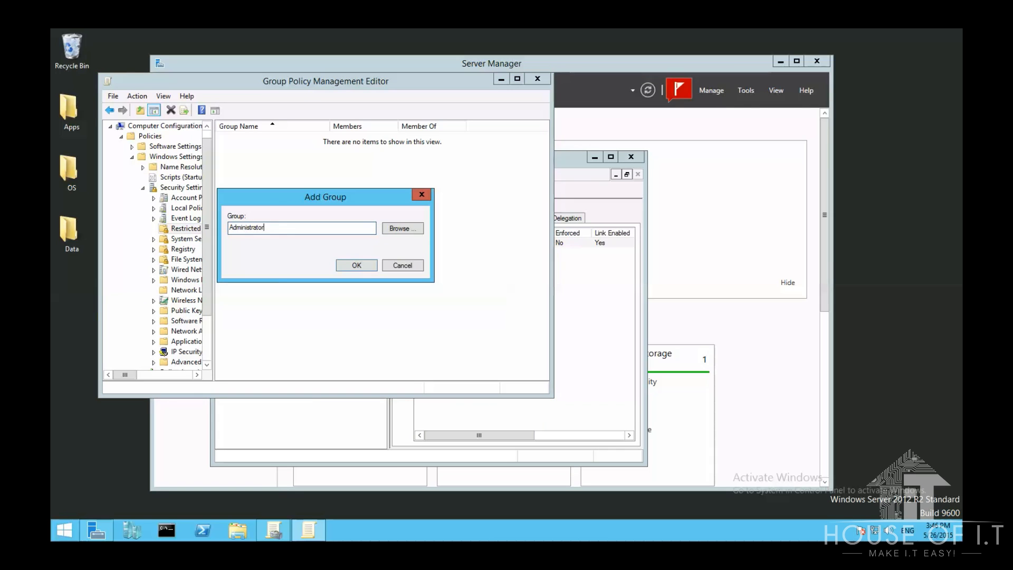
Confirm the Administrators restricted group and add HOIT\hoitComputers as a member.
click(357, 264)
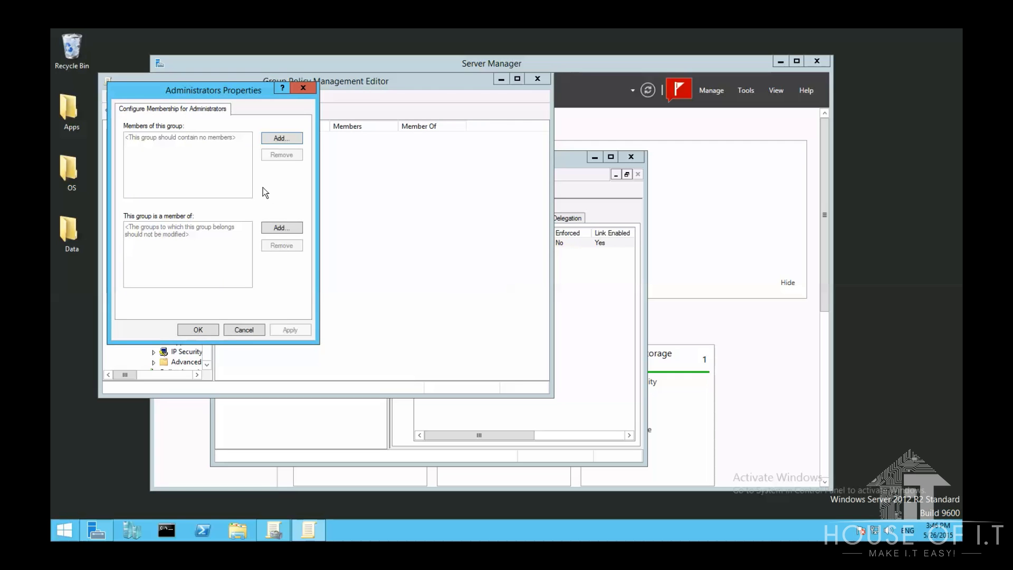
click(281, 139)
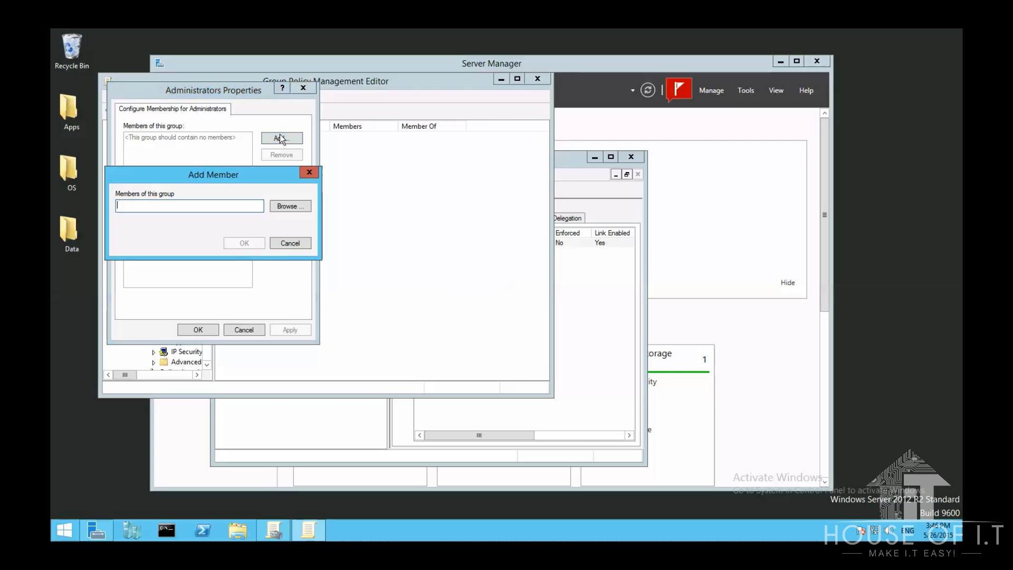
click(290, 206)
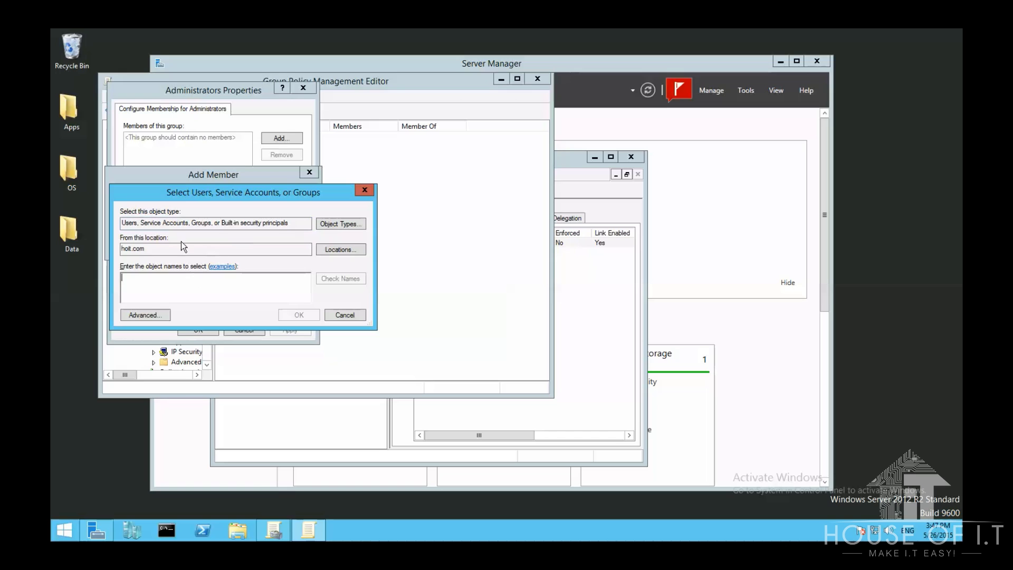
text(hoitcomputers)
click(340, 278)
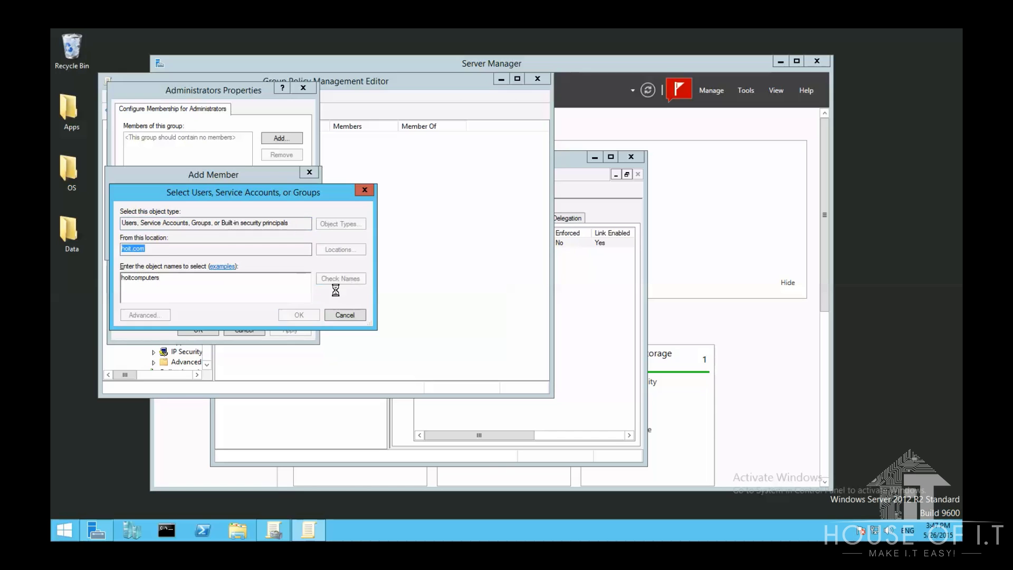
click(300, 314)
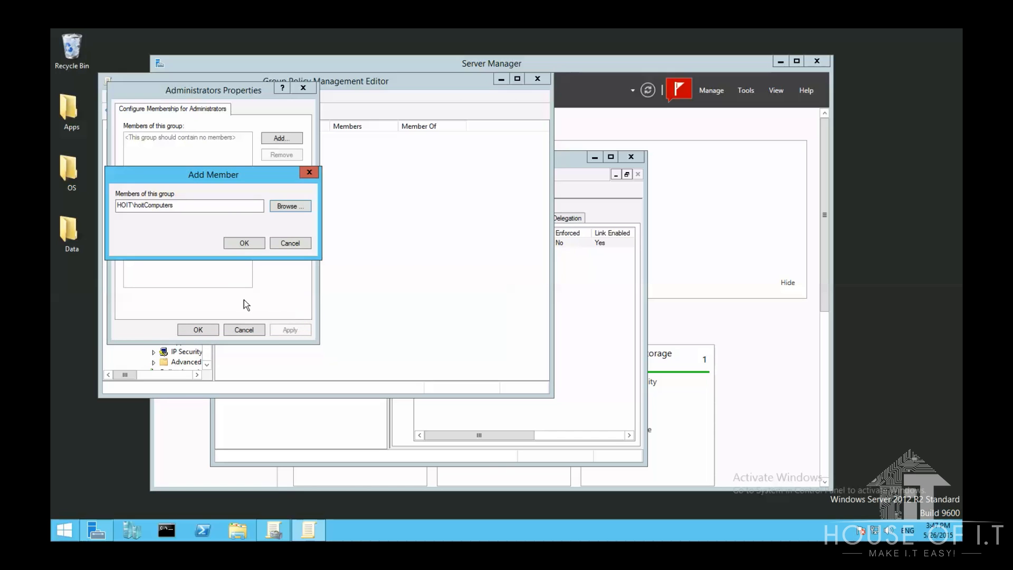
Add HOIT\Domain Admins as a second member, then apply and close the properties.
click(283, 208)
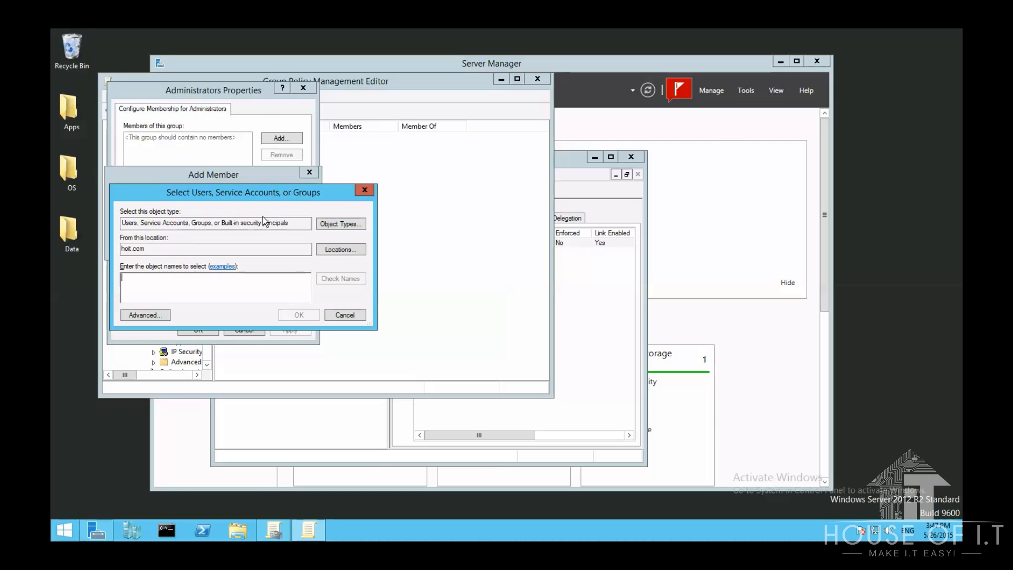
text(Domain)
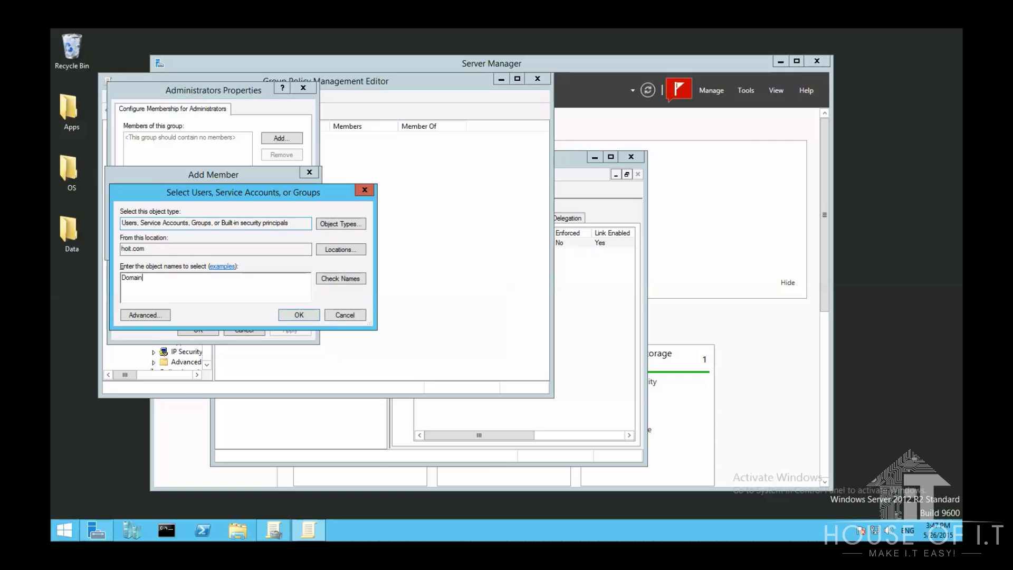
text( admins)
click(327, 278)
click(294, 316)
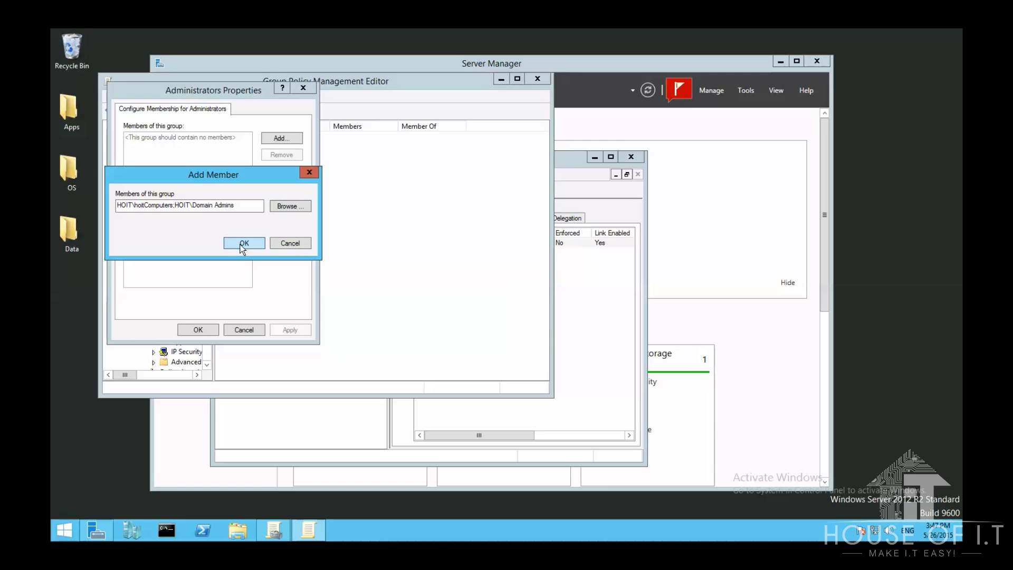
click(243, 243)
click(287, 330)
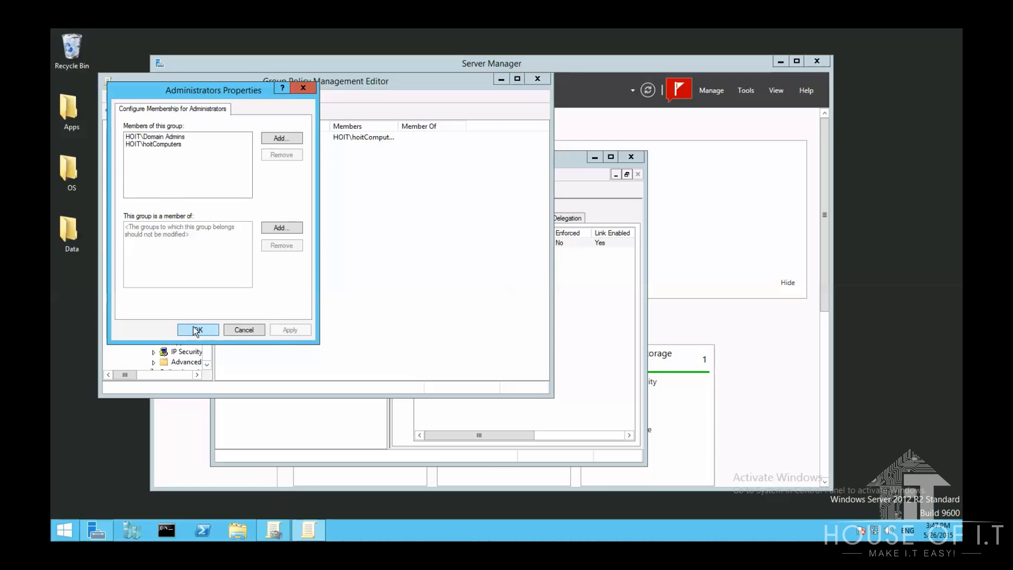
click(197, 330)
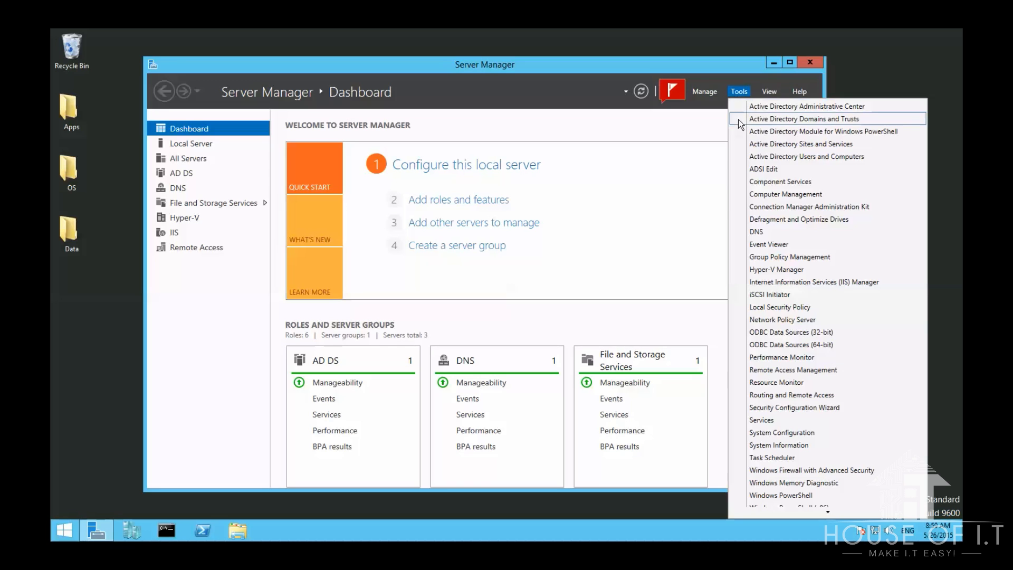
Launch Group Policy Management and open the hoitUserAdministrator GPO for editing.
click(756, 256)
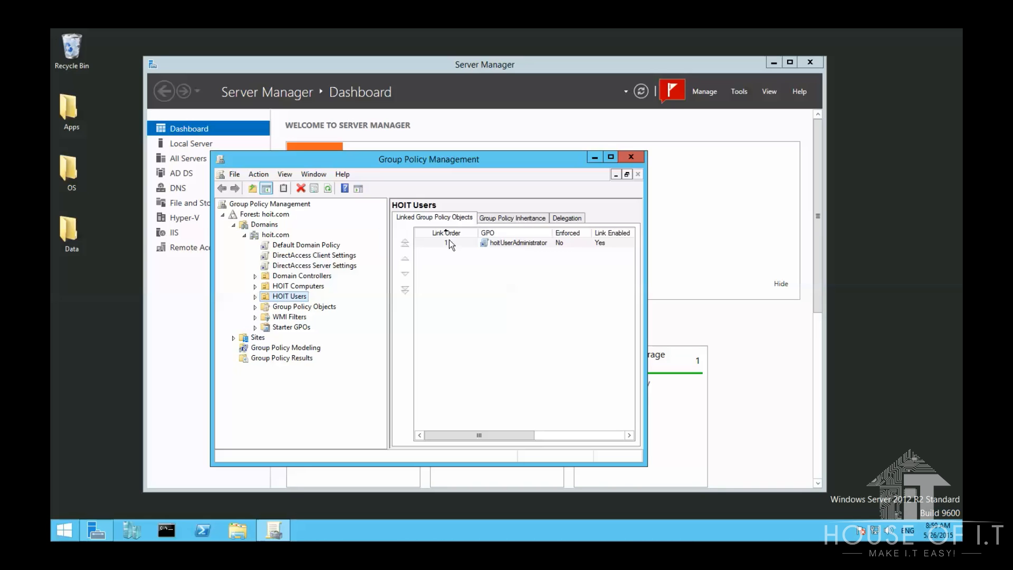
right_click(498, 241)
click(565, 249)
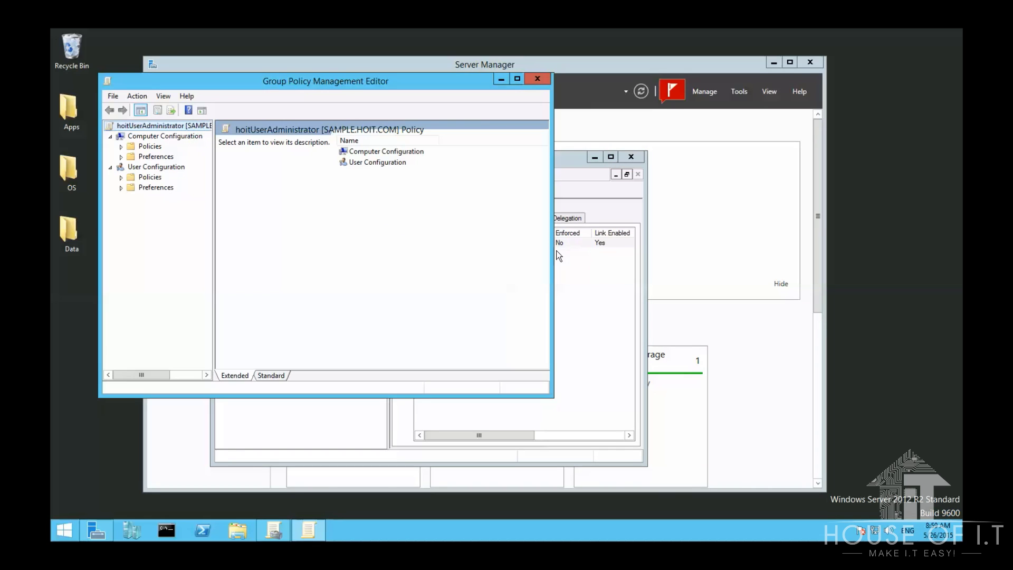
Navigate to User Configuration > Preferences > Control Panel Settings > Local Users and Groups.
click(376, 163)
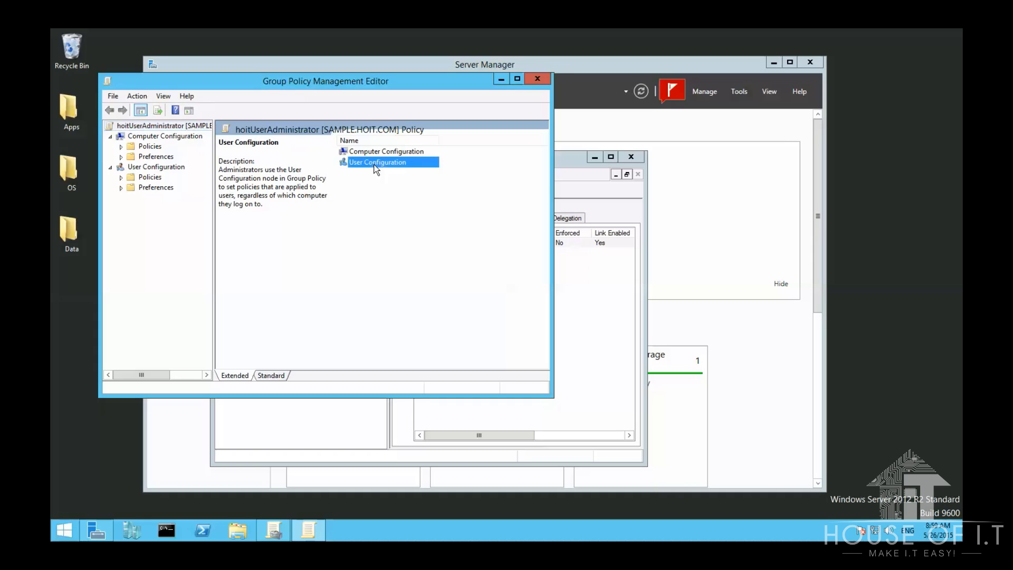
double_click(375, 163)
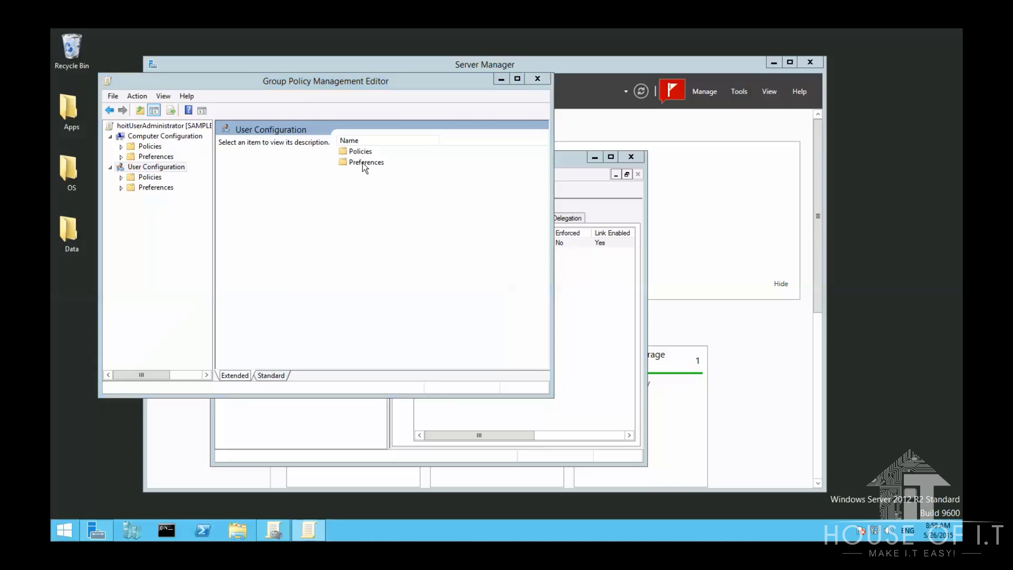
double_click(364, 162)
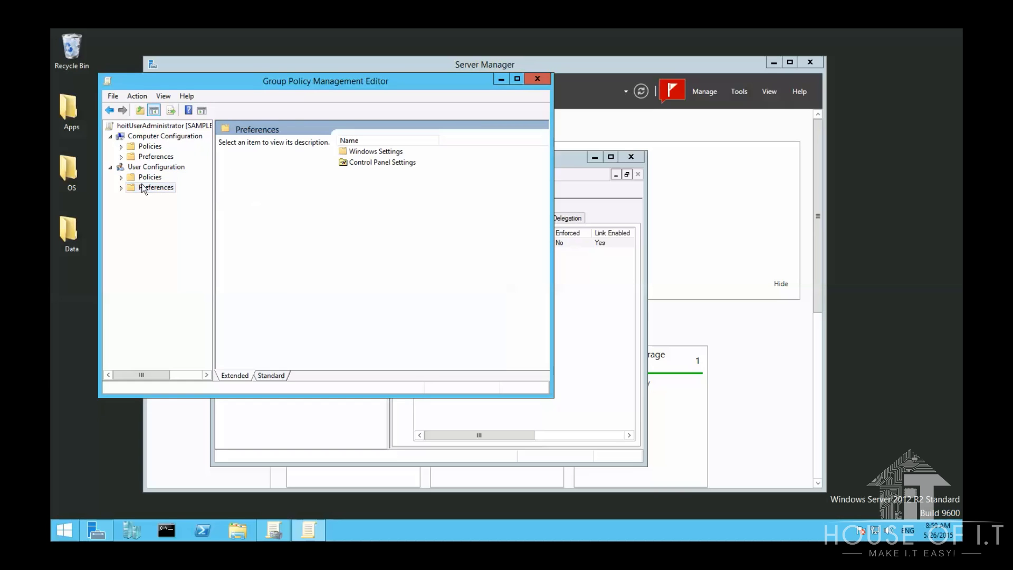
double_click(353, 161)
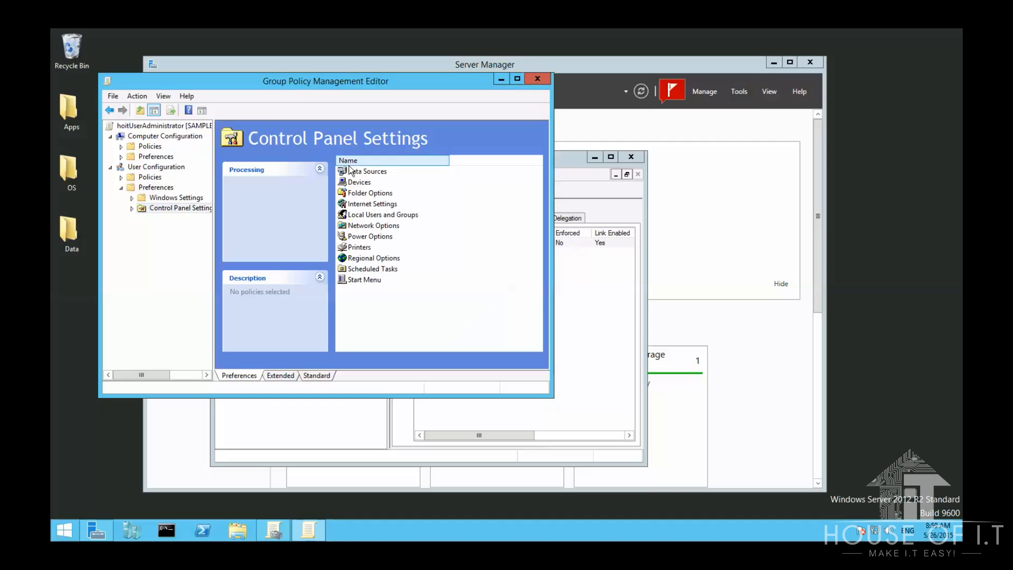
click(354, 215)
double_click(354, 216)
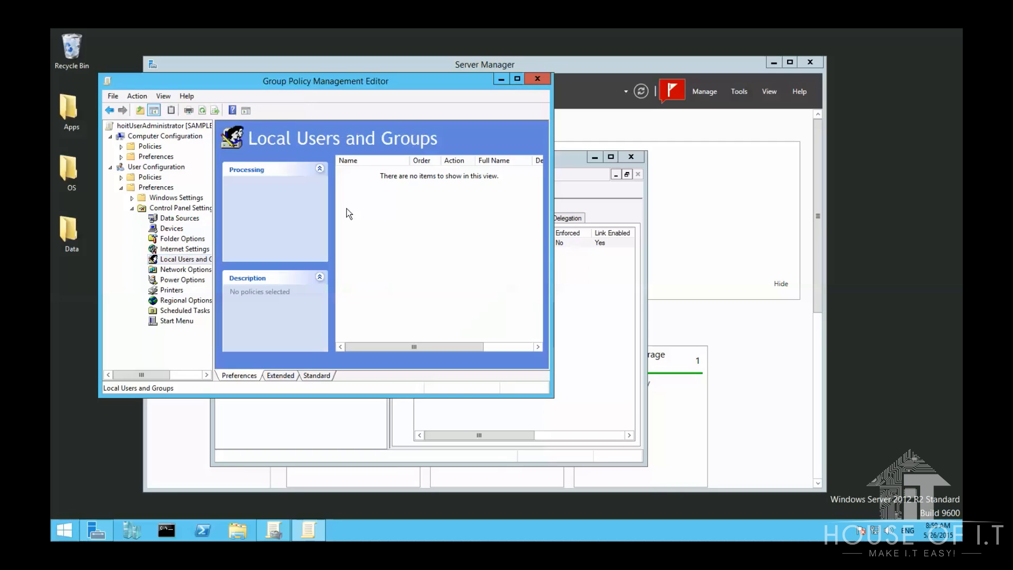
right_click(356, 186)
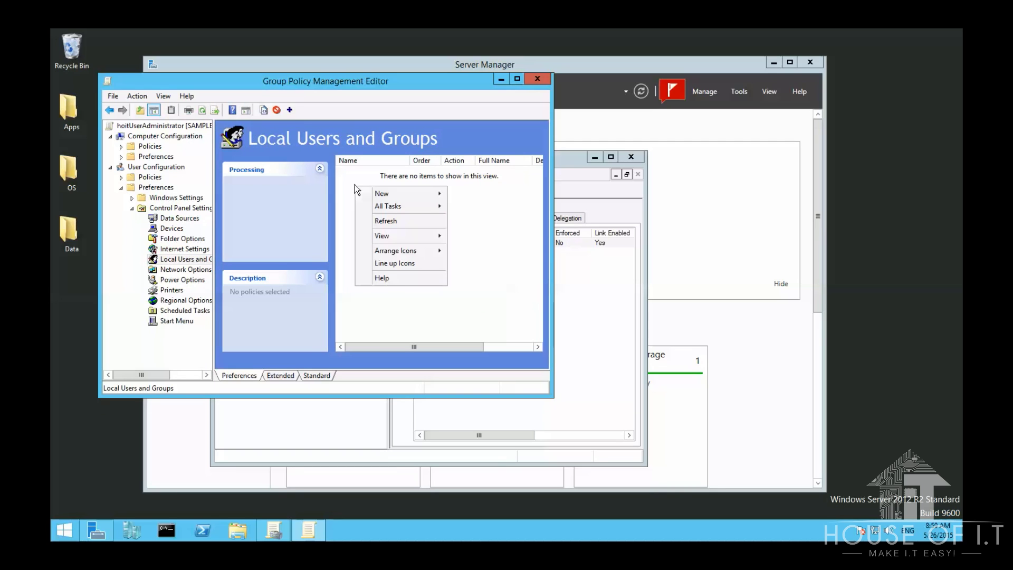
mouse_move(394, 192)
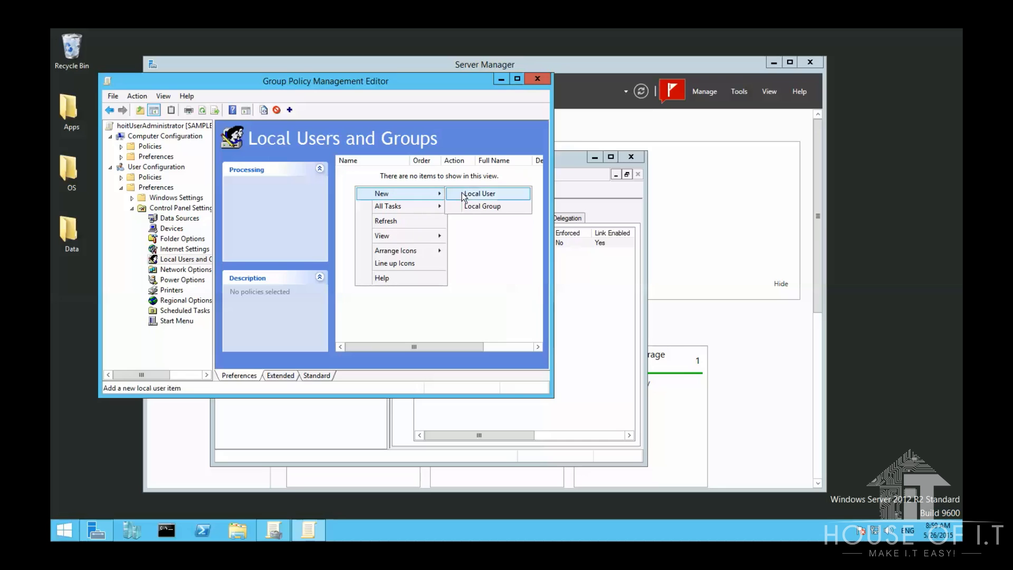
Create a Local Group item for Administrators (built-in) with action Update, adding the current user.
click(489, 207)
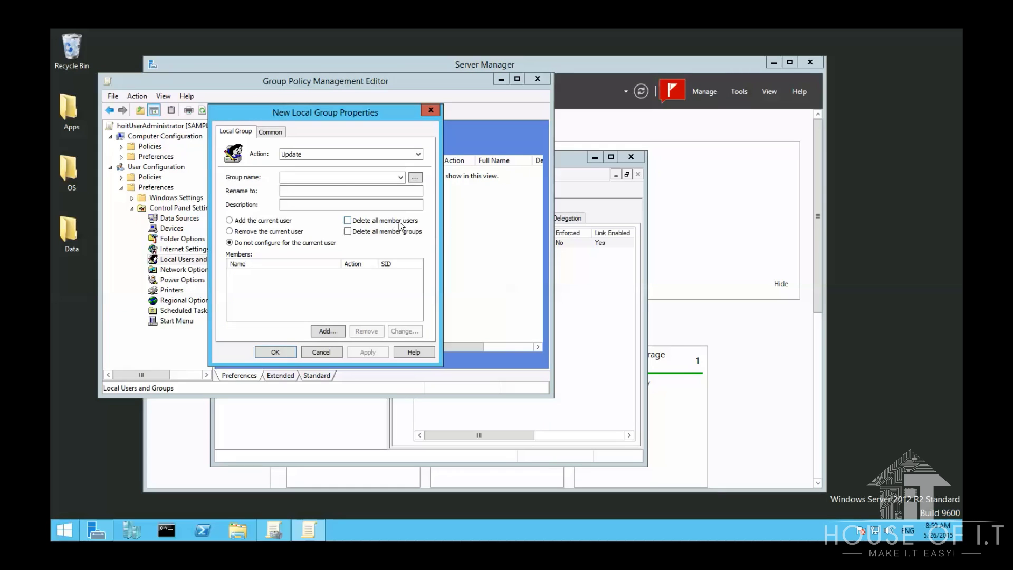
click(287, 177)
text(A)
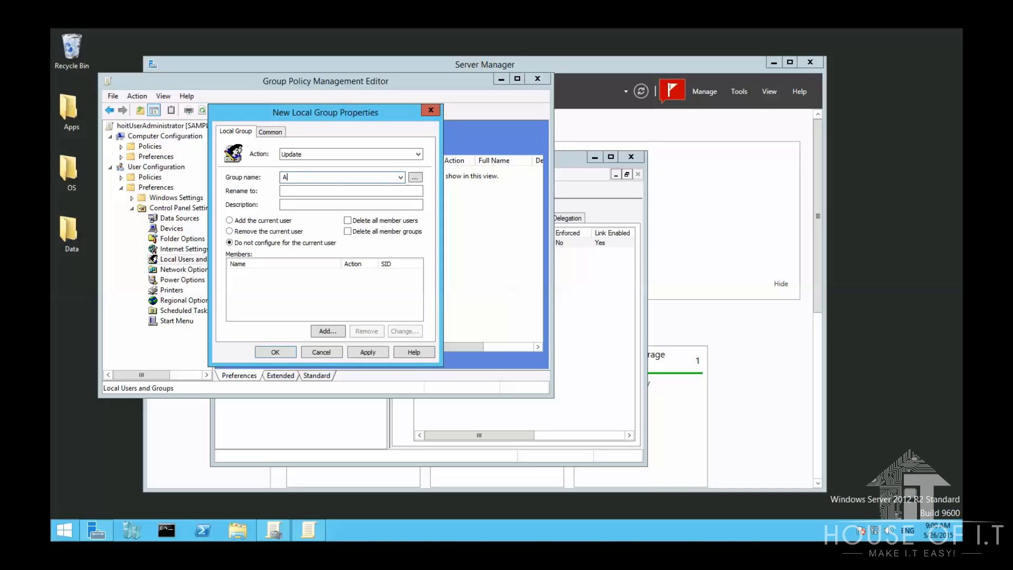
text(dministrators)
click(337, 154)
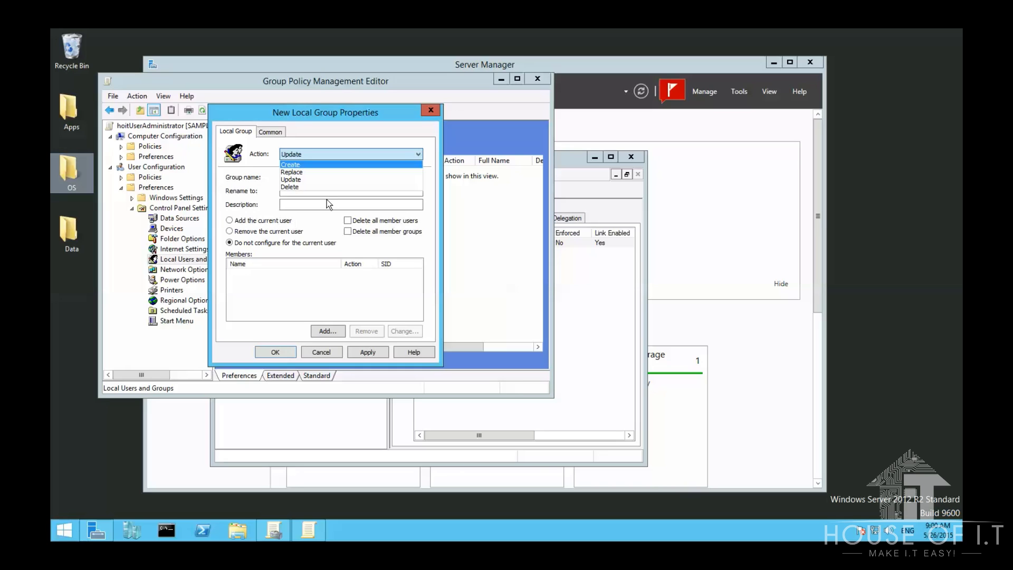
click(320, 219)
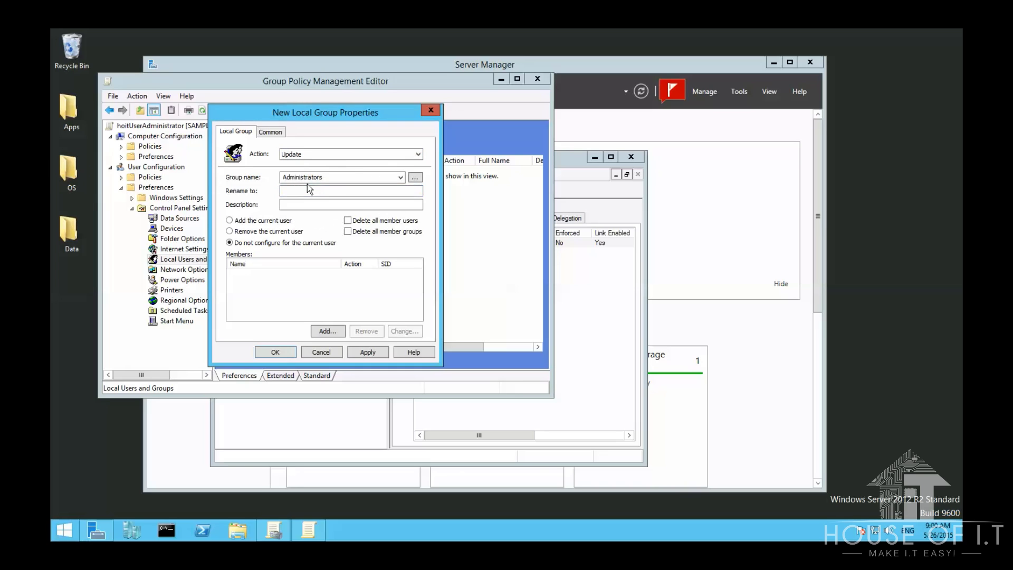
click(230, 220)
click(401, 178)
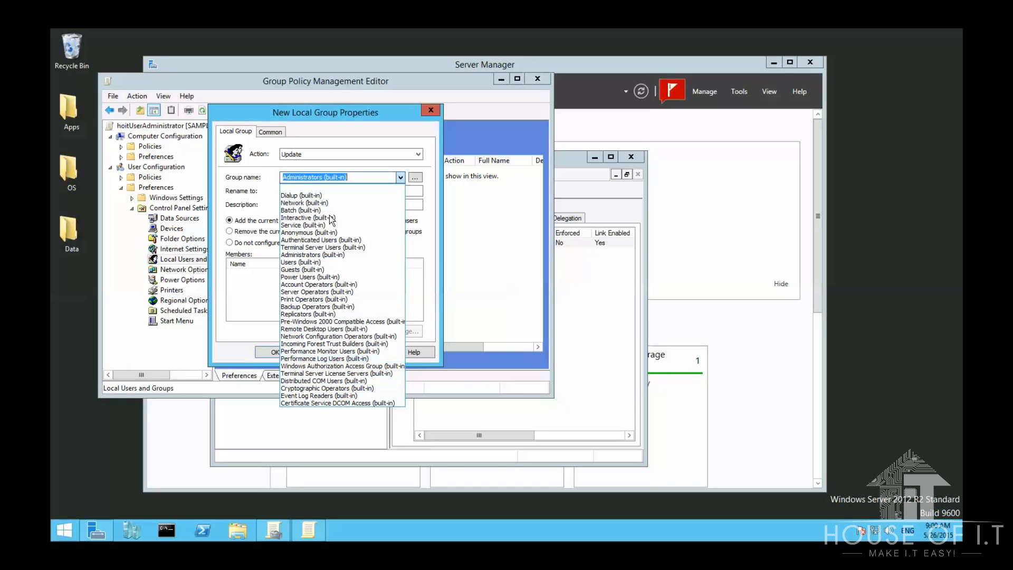
click(402, 177)
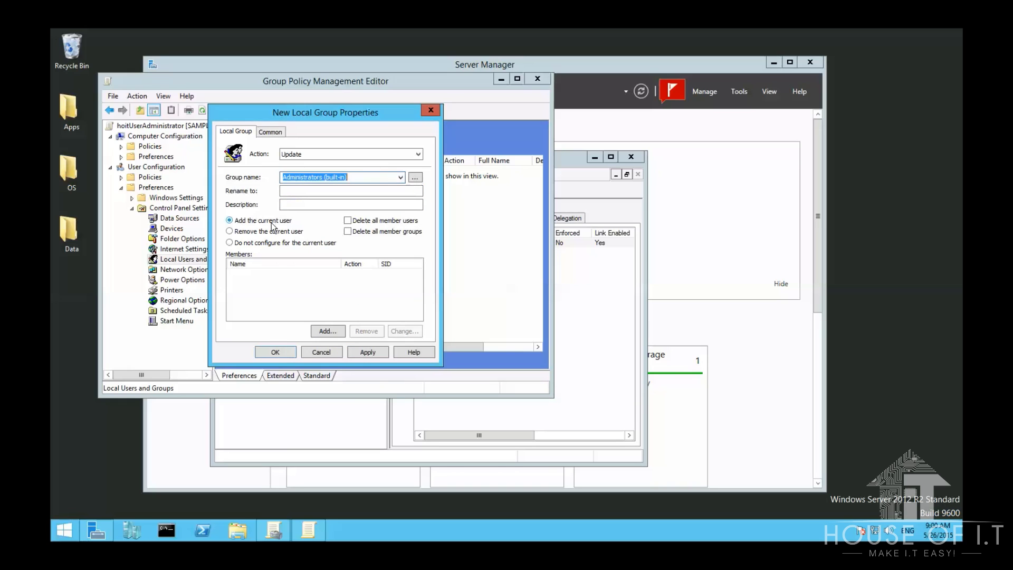
click(271, 224)
key(shift+Tab)
key(shift+Tab)
key(shift+Tab)
key(shift+Tab)
key(BackSpace)
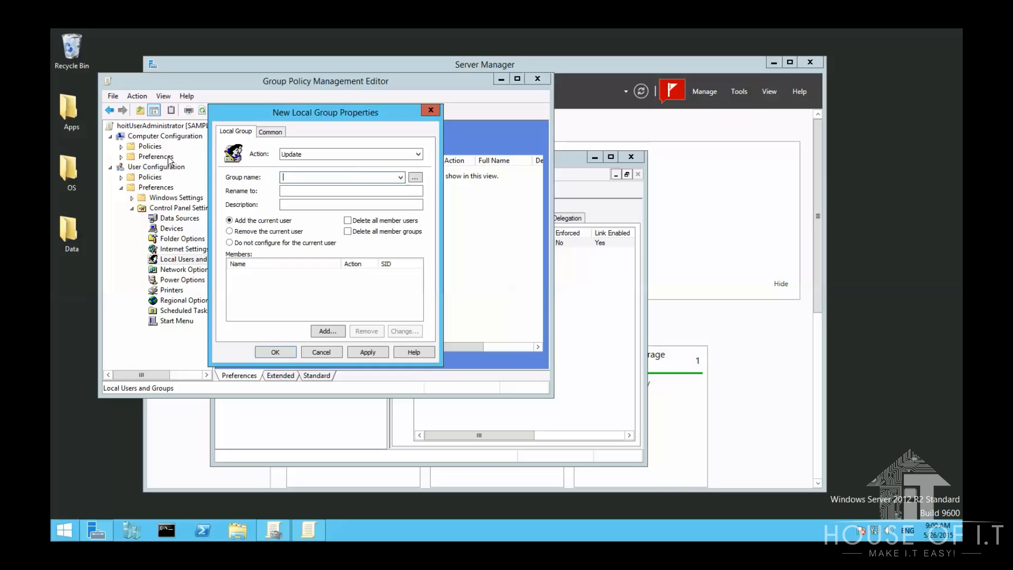
text(Administrators)
Add domain user hoitUser01 as a member of the Administrators group and save the item.
click(327, 331)
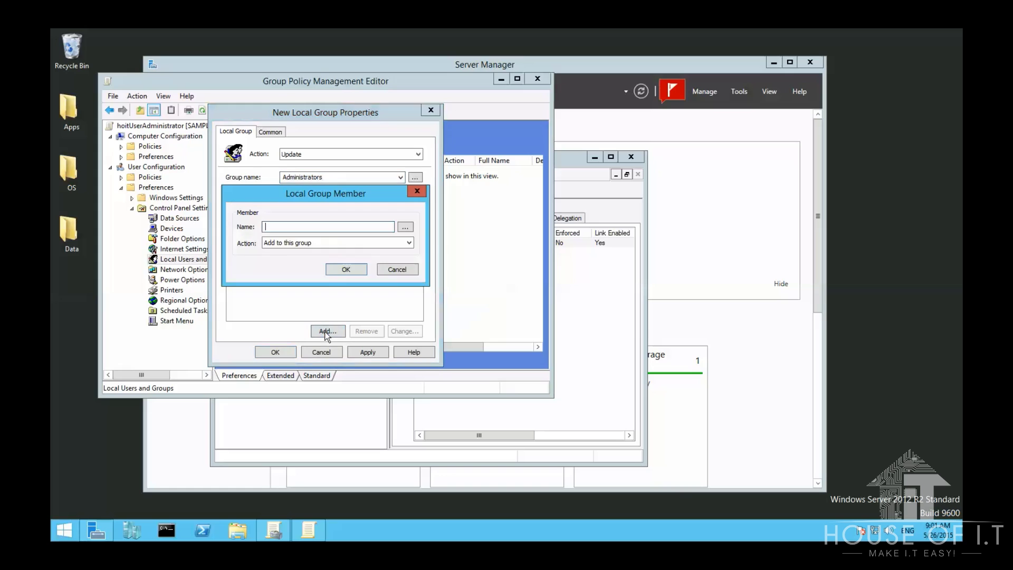
click(412, 226)
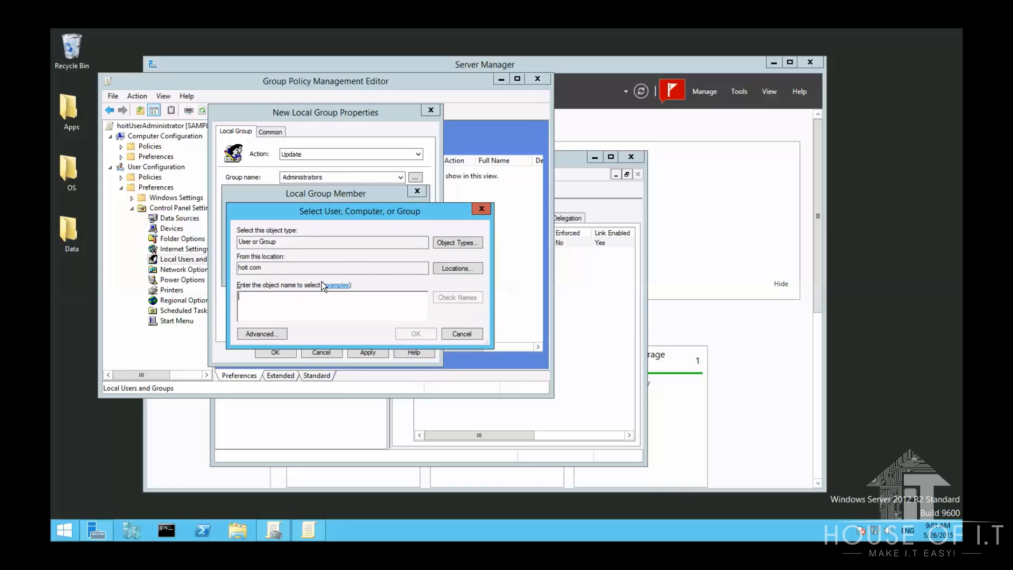
text(hoitUser01)
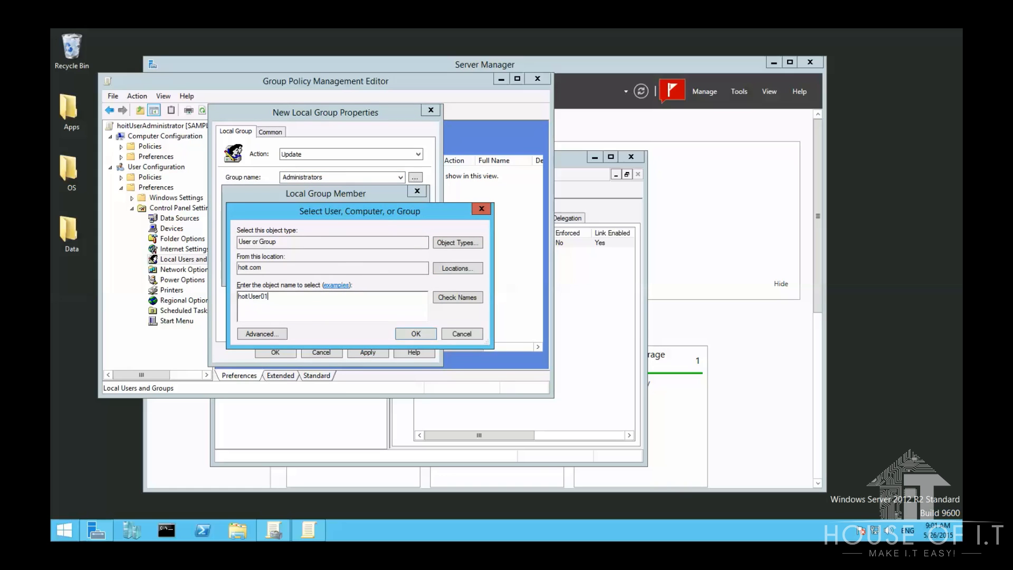
click(452, 297)
click(414, 335)
click(345, 269)
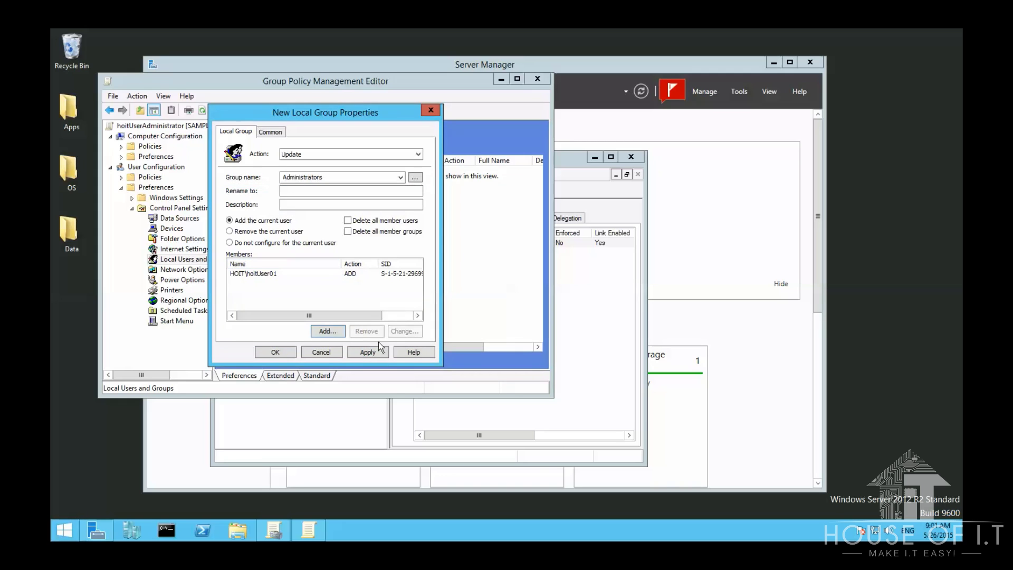
click(377, 350)
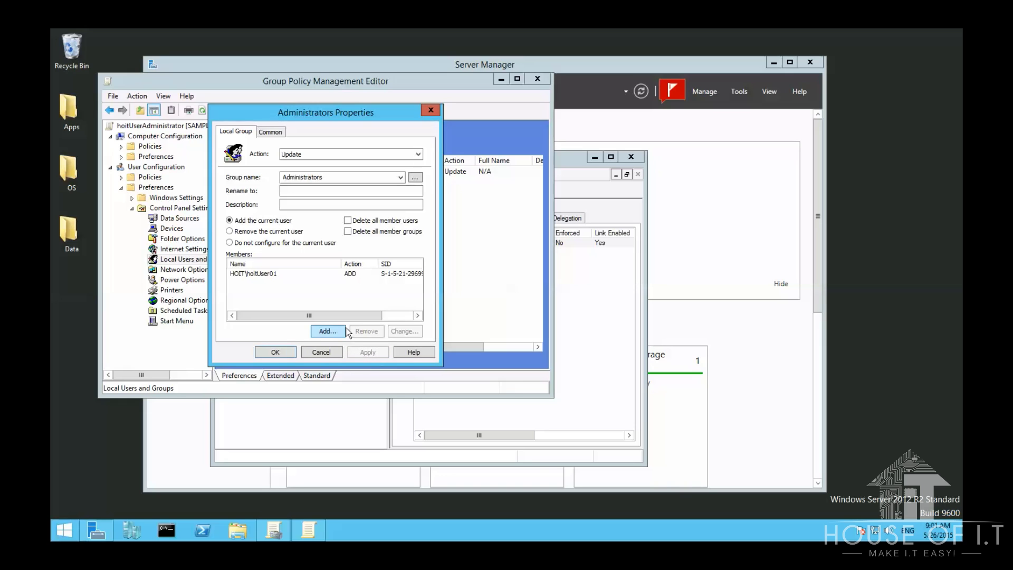
click(275, 351)
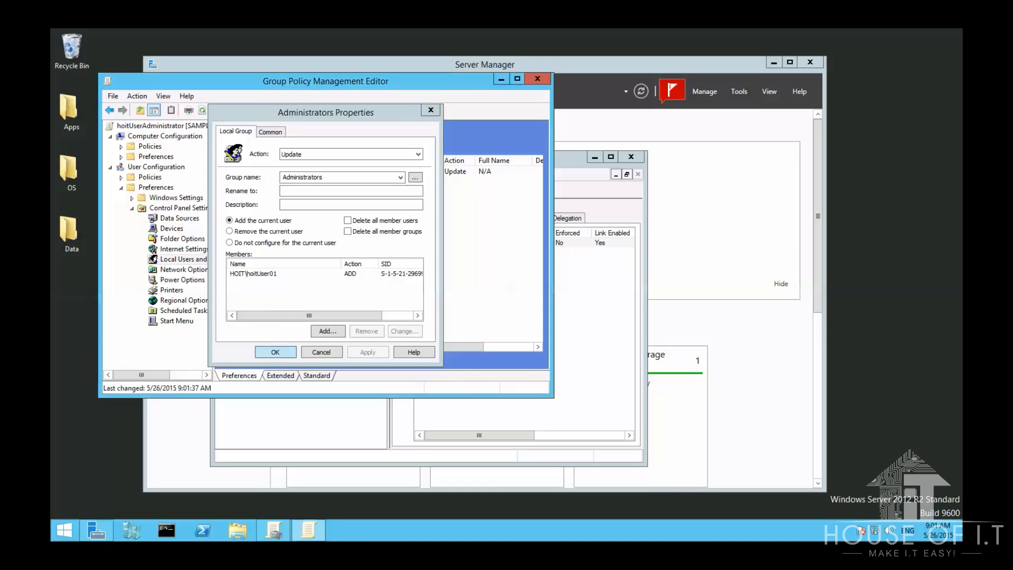
Reopen the Administrators item's properties and select the hoitUser01 member entry.
click(378, 174)
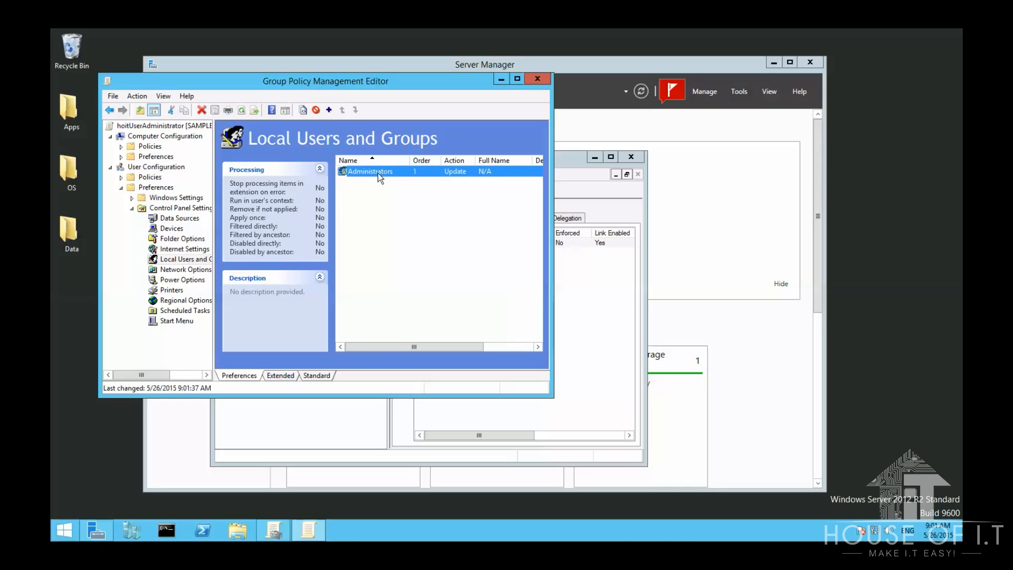
right_click(378, 173)
click(411, 273)
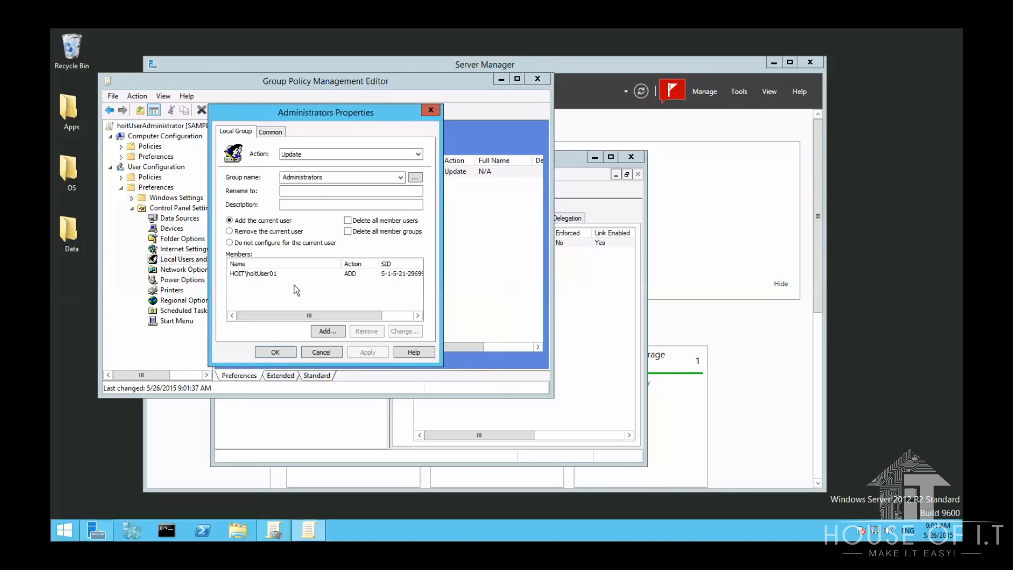
click(274, 273)
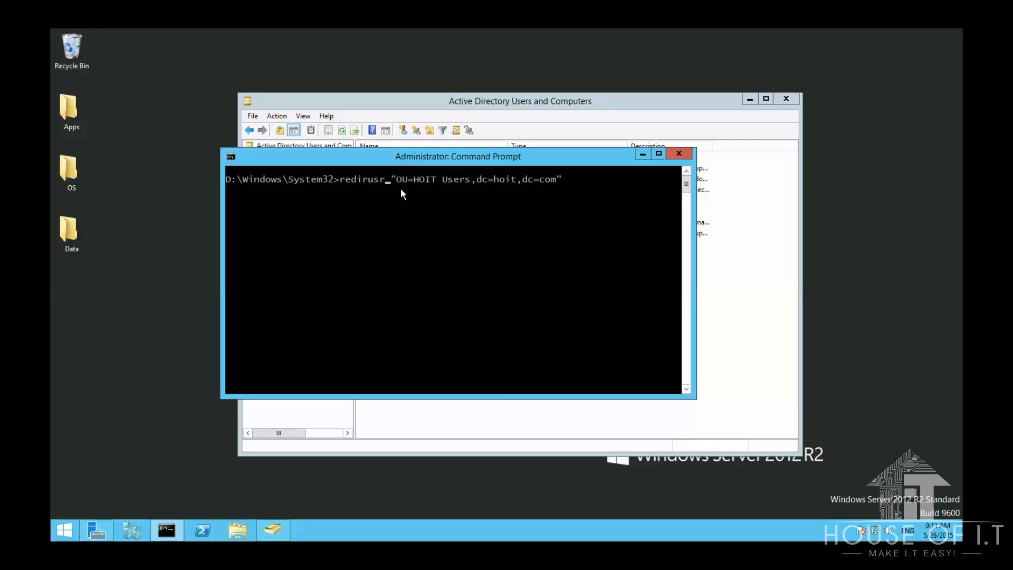
Run redirusr to 'OU=HOIT Users,dc=hoit,dc=com', then create hoitUser03 with net user /add and a password.
key(Right)
key(Right)
key(Right)
key(Right)
key(Right)
key(Right)
key(Right)
key(Right)
key(Right)
key(Right)
key(Right)
key(Right)
key(Right)
key(Right)
key(Right)
key(Right)
key(Right)
key(Right)
key(Right)
key(Right)
key(Right)
key(Right)
key(Right)
key(Right)
key(Right)
key(Right)
key(Right)
key(Right)
key(Return)
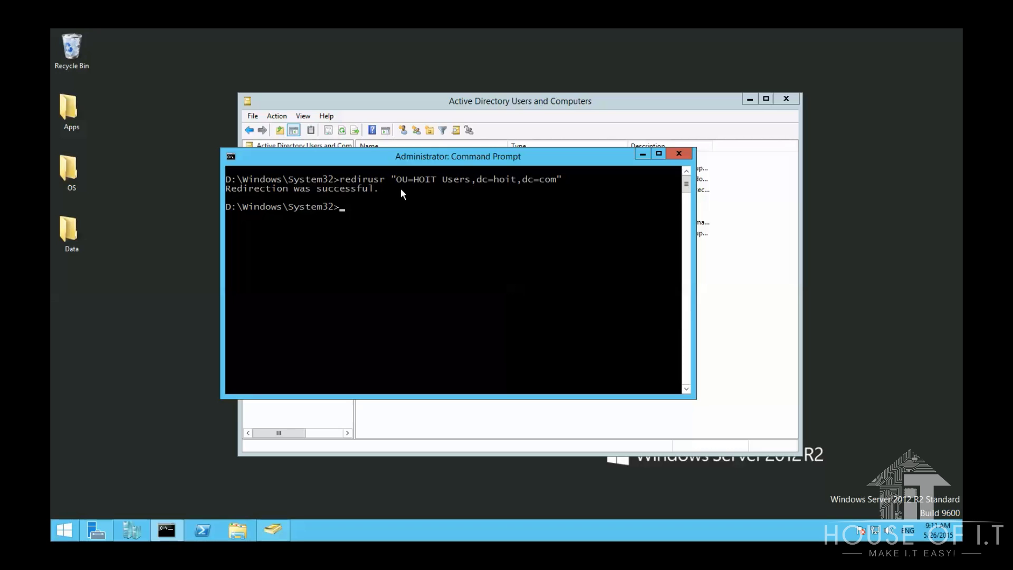
text(net)
text(er hoitUser03 * /add)
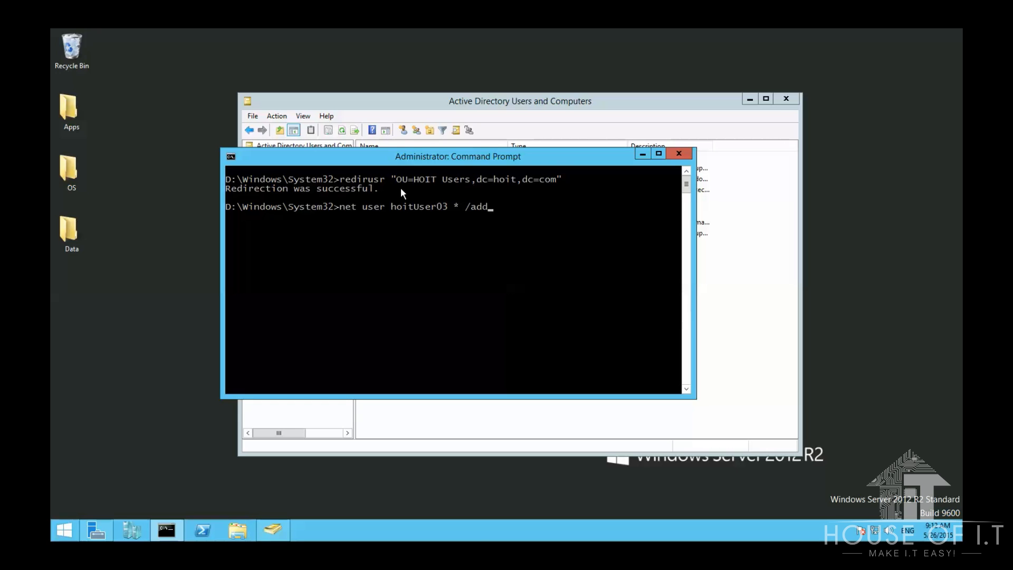
key(Return)
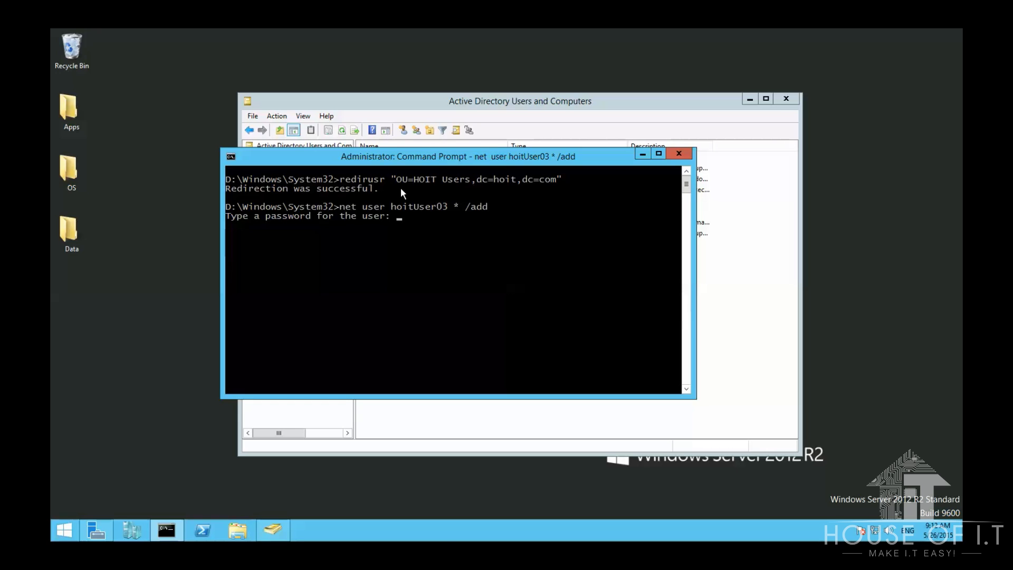
key(Return)
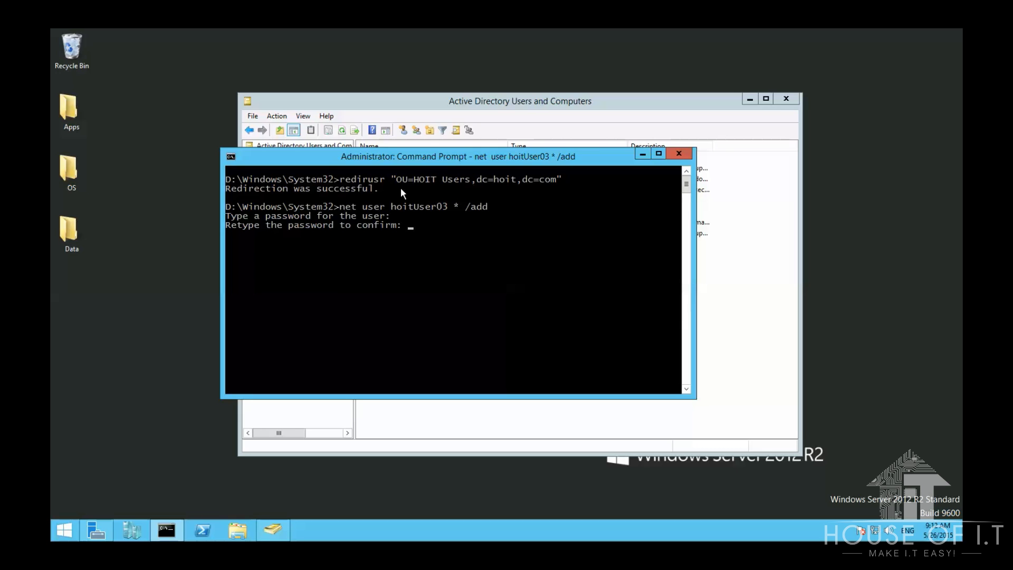
key(Return)
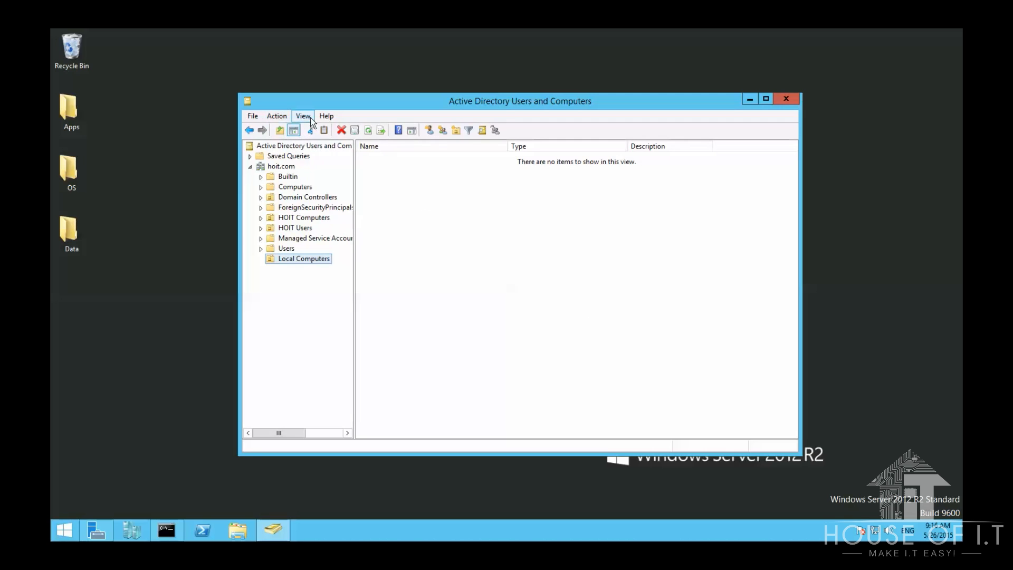
Enable Advanced Features and clear 'Protect object from accidental deletion' on Local Computers' Object tab.
click(304, 116)
click(339, 208)
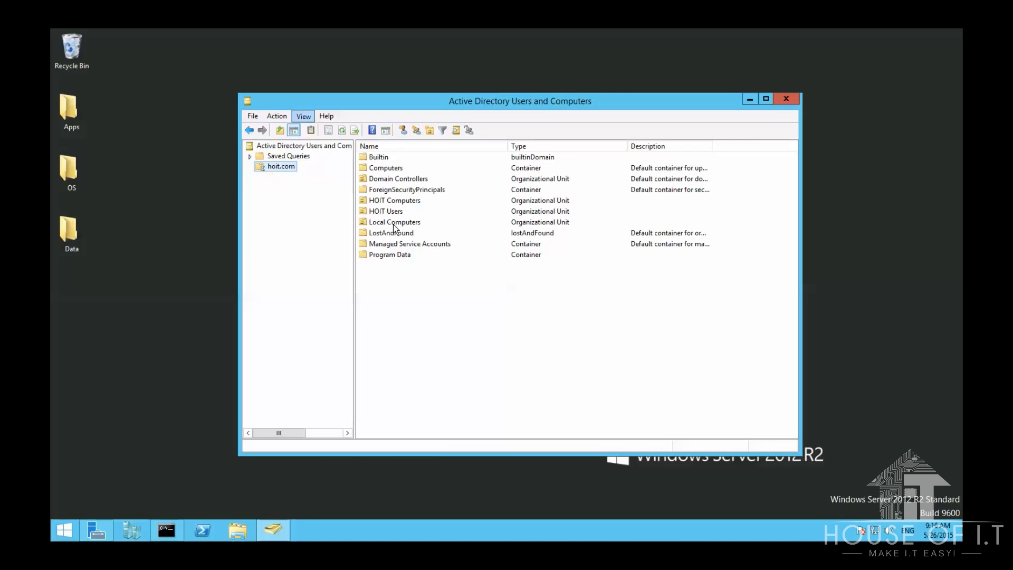
click(390, 233)
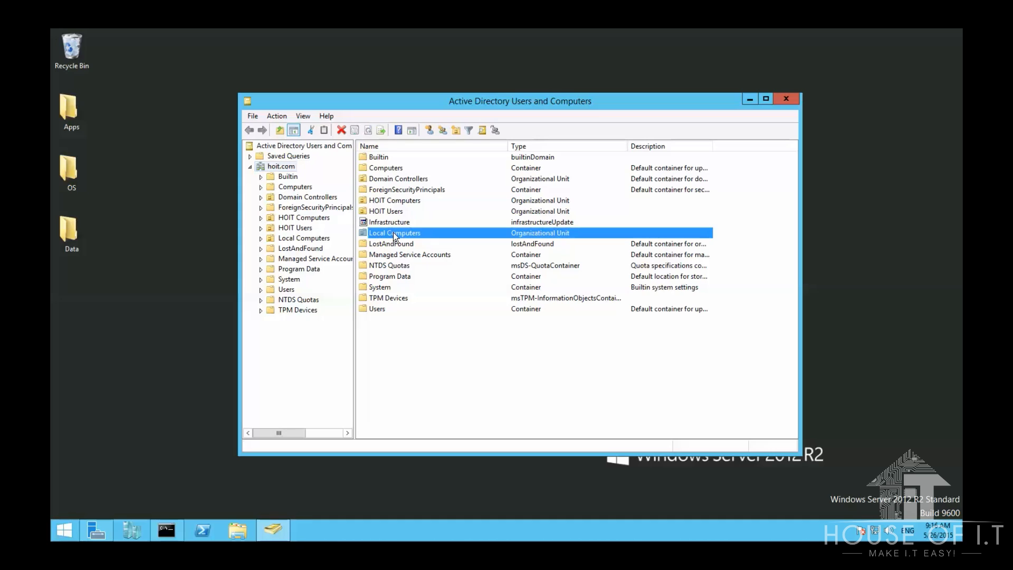
right_click(393, 232)
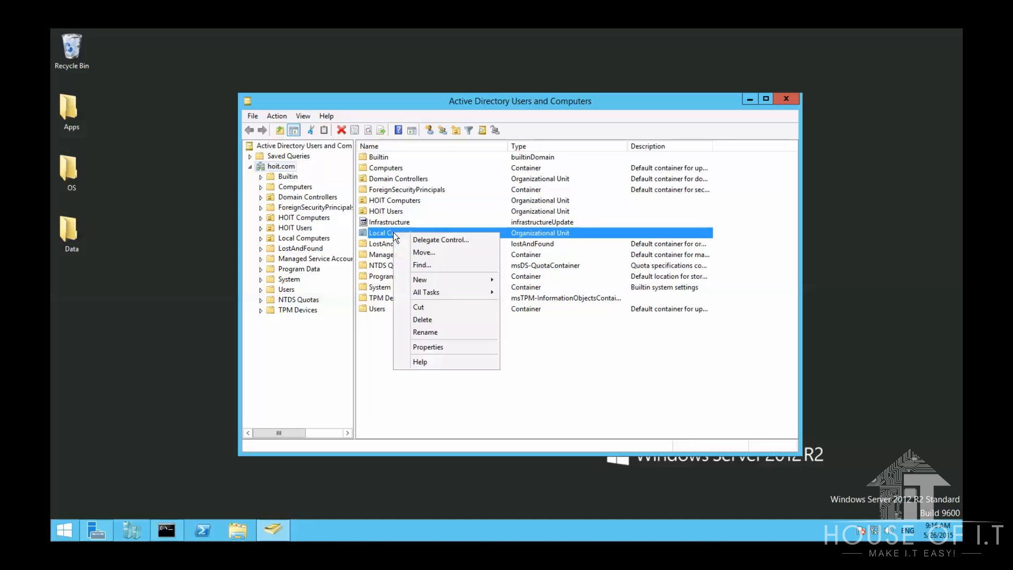
click(432, 349)
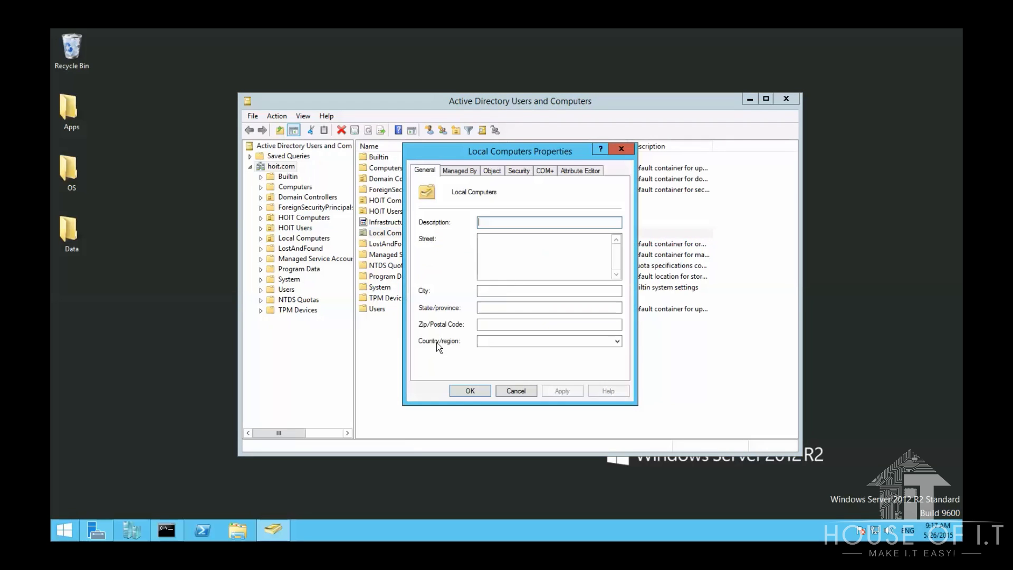
click(492, 170)
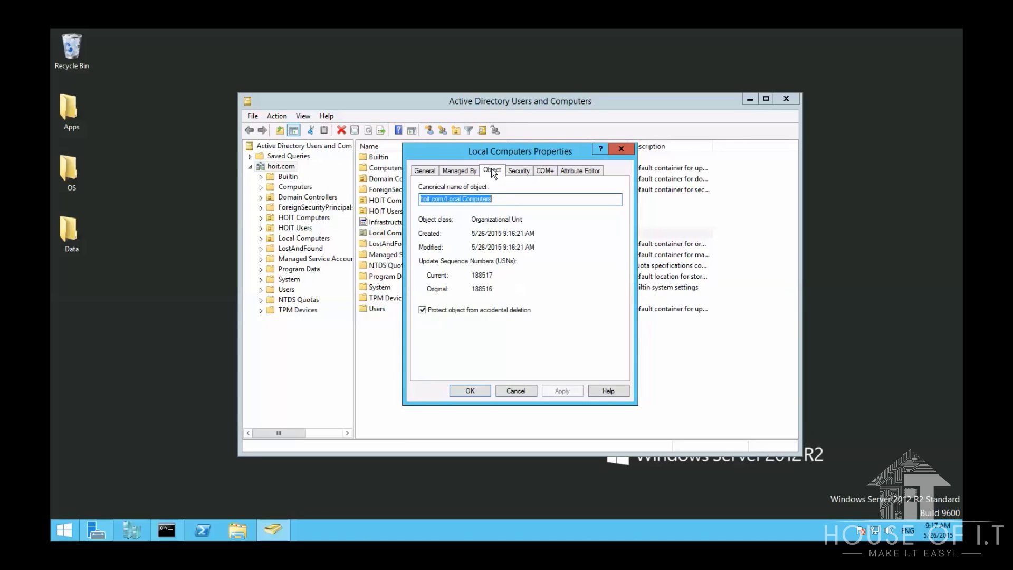
click(472, 311)
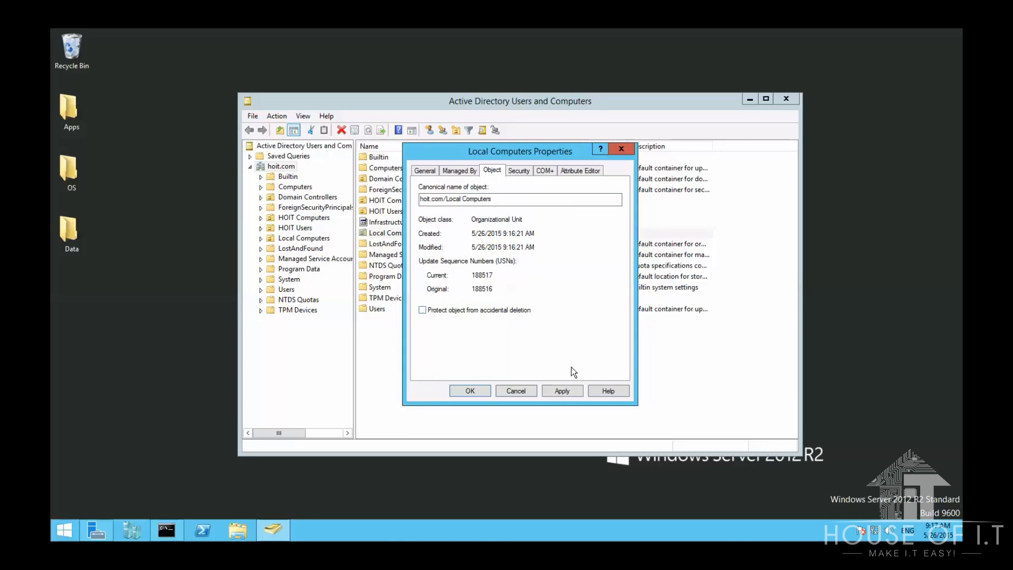
click(566, 394)
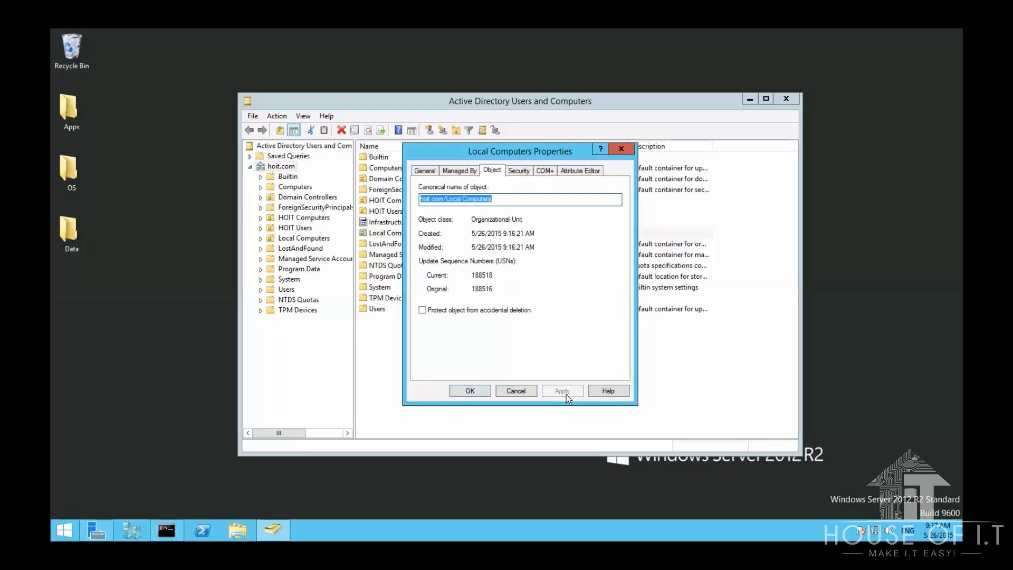
click(468, 390)
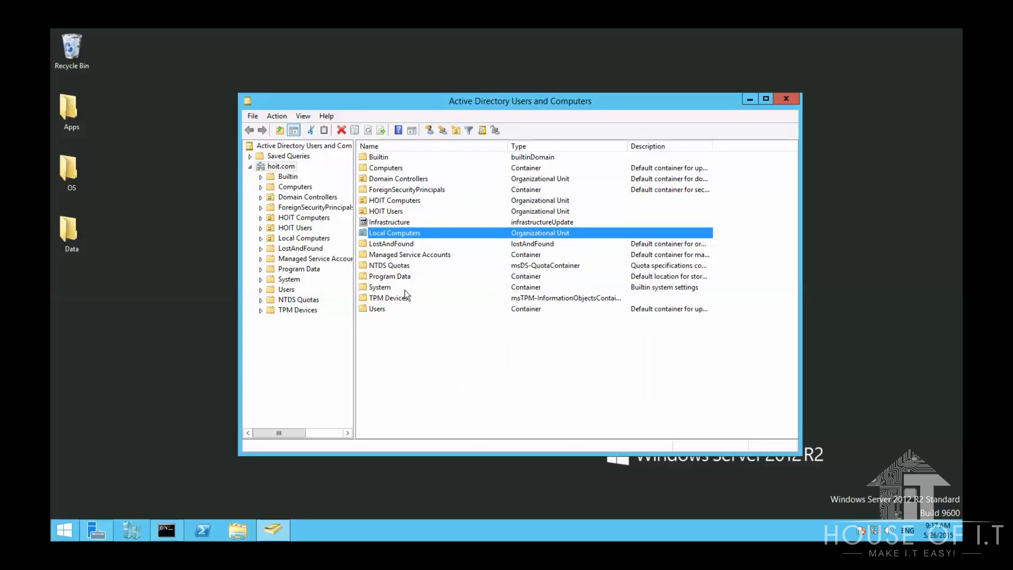
Delete the now-unprotected Local Computers OU.
right_click(396, 234)
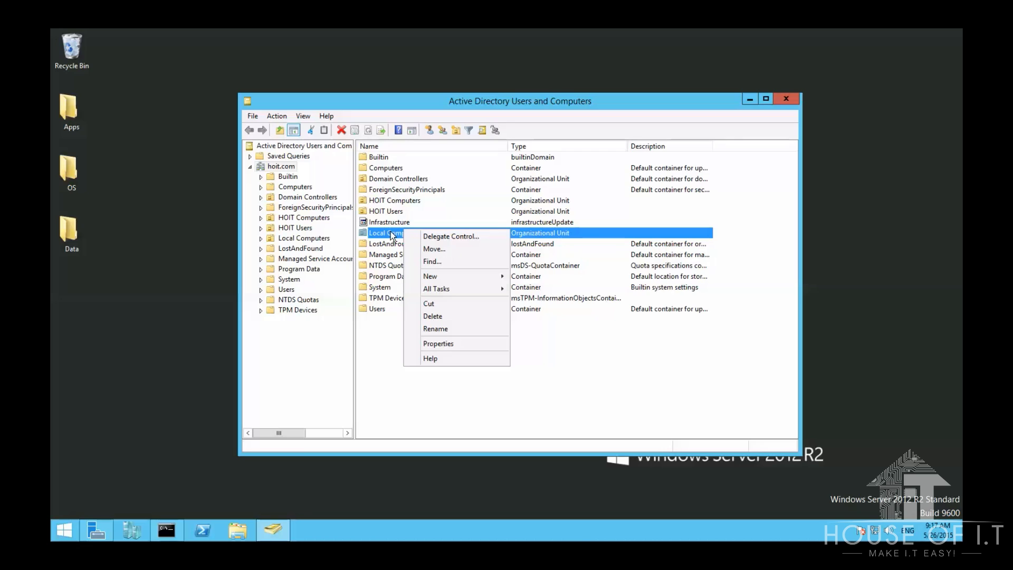
click(427, 316)
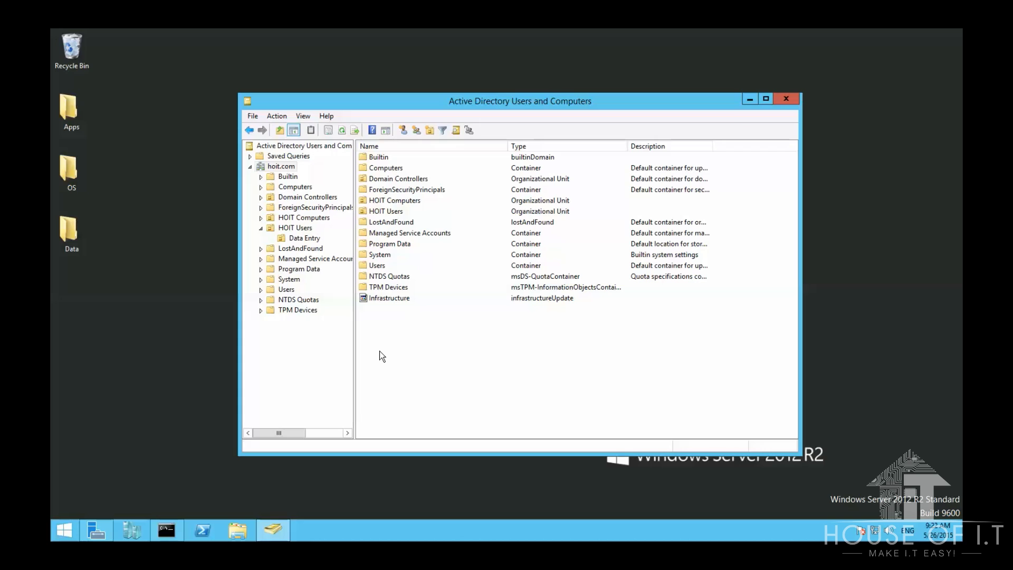
Launch the Delegation of Control Wizard for the Data Entry OU.
click(307, 240)
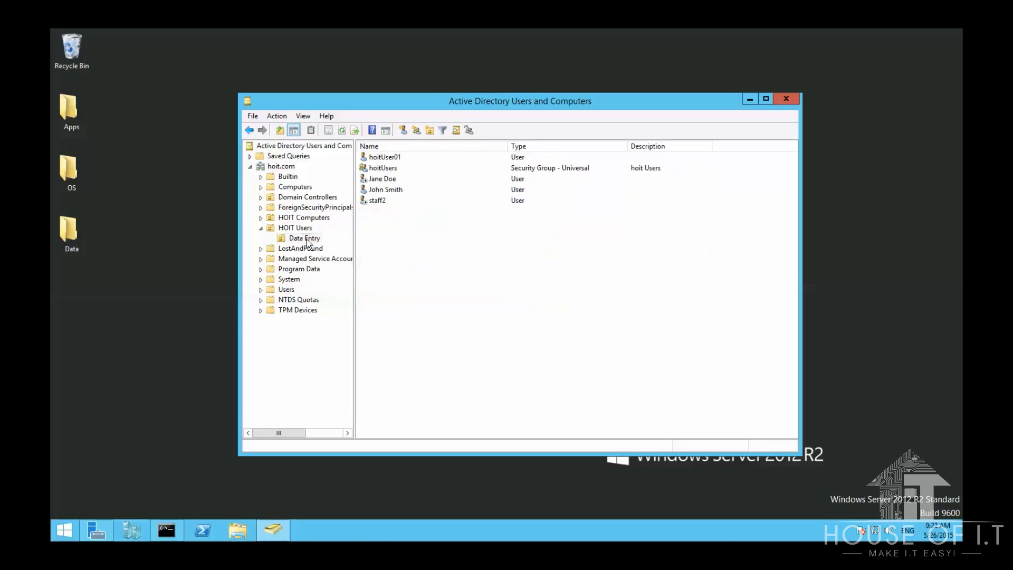
right_click(307, 240)
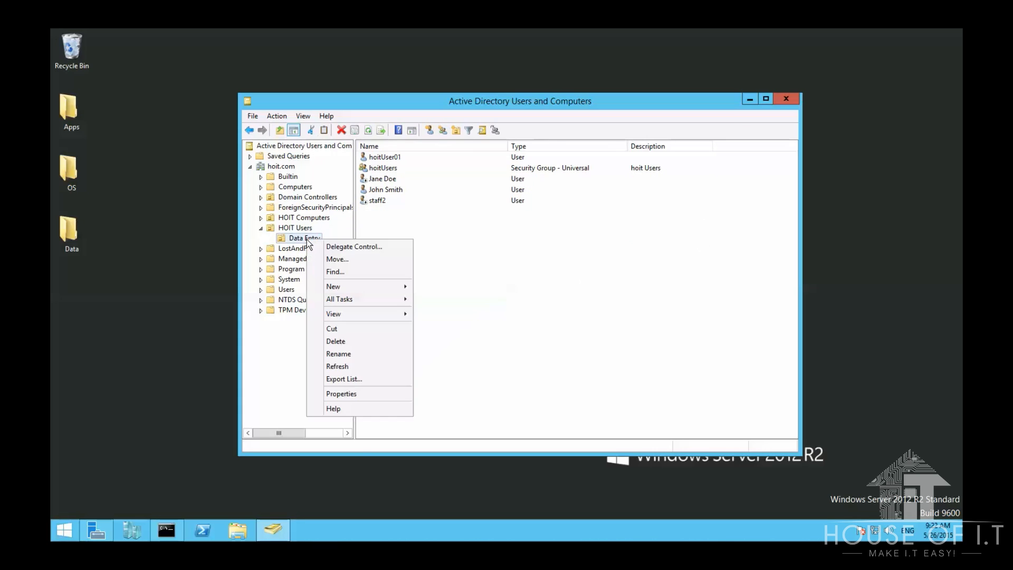
click(356, 247)
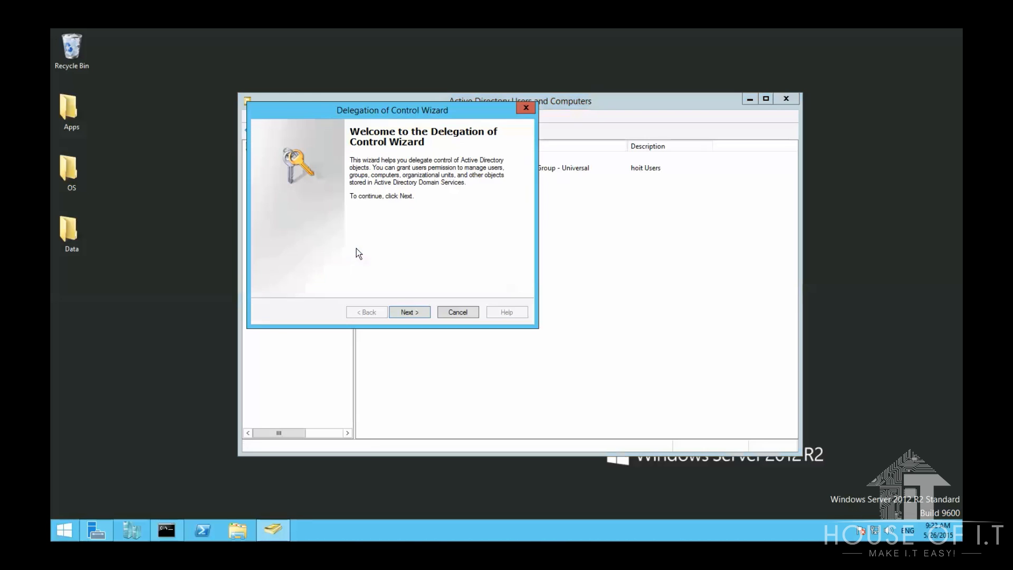
click(417, 314)
Delegate 'Create, delete, and manage user accounts' on Data Entry to hoitUser01.
click(439, 259)
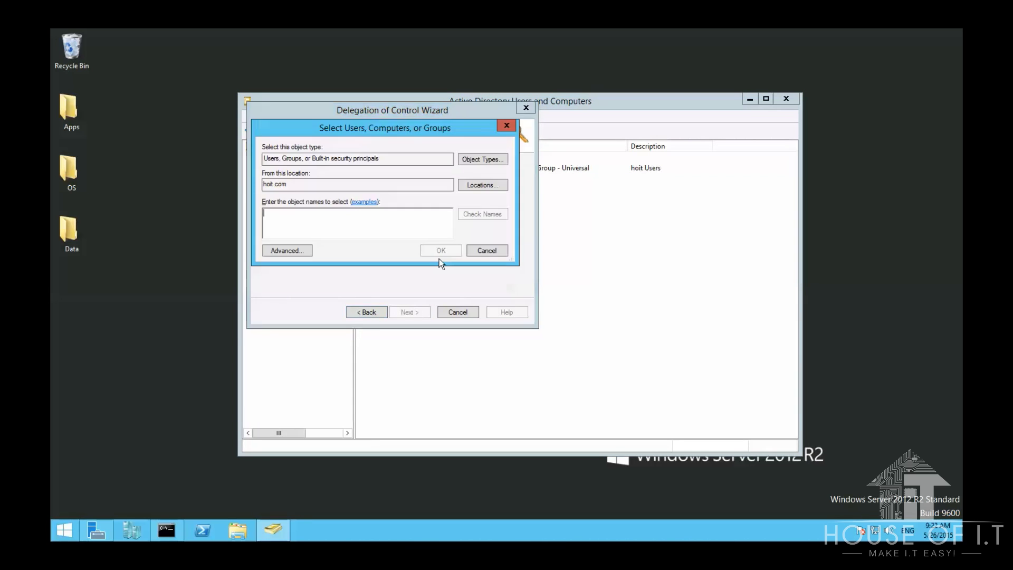
text(h)
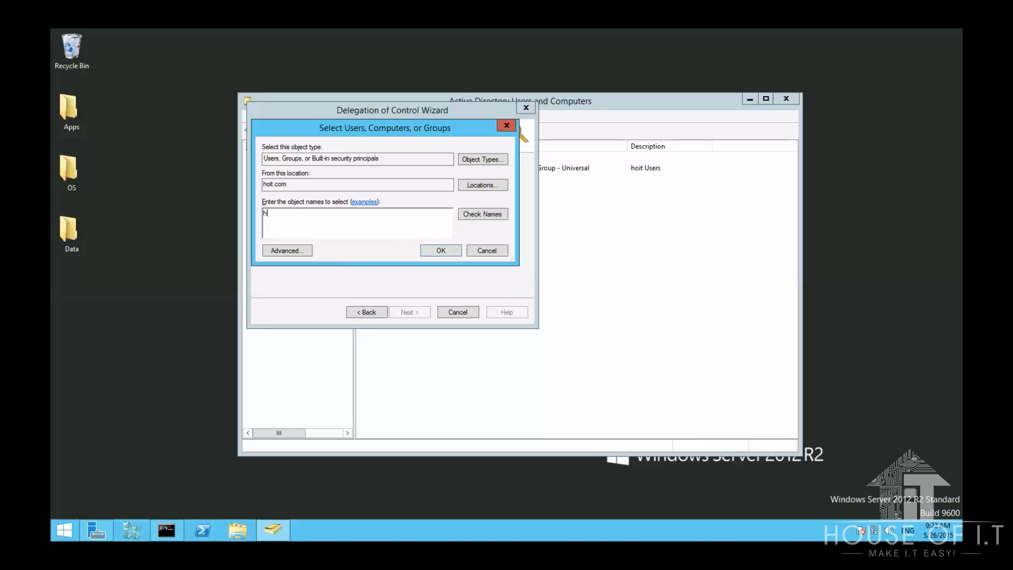
text(oitUser01)
click(482, 214)
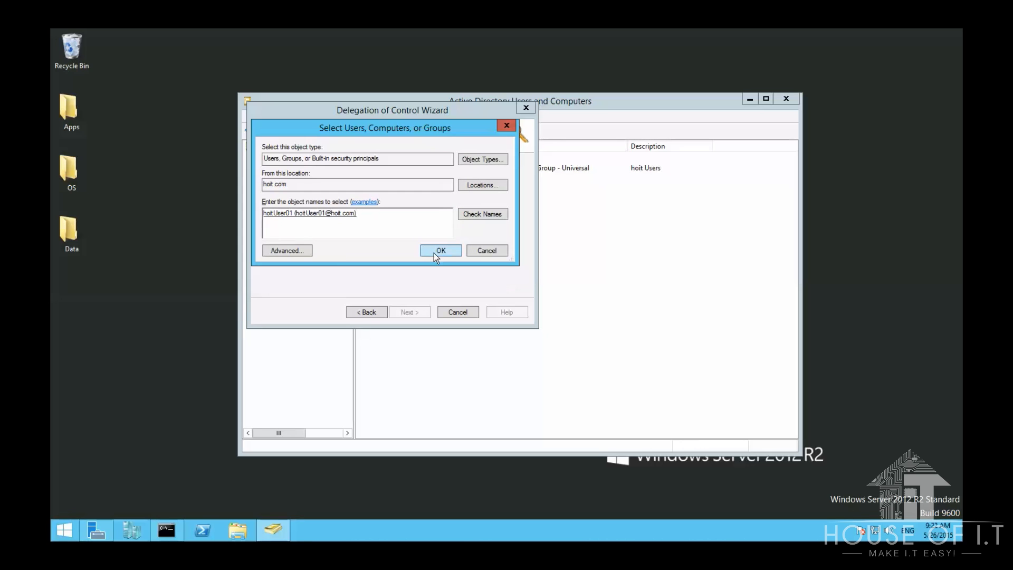
click(434, 252)
click(409, 312)
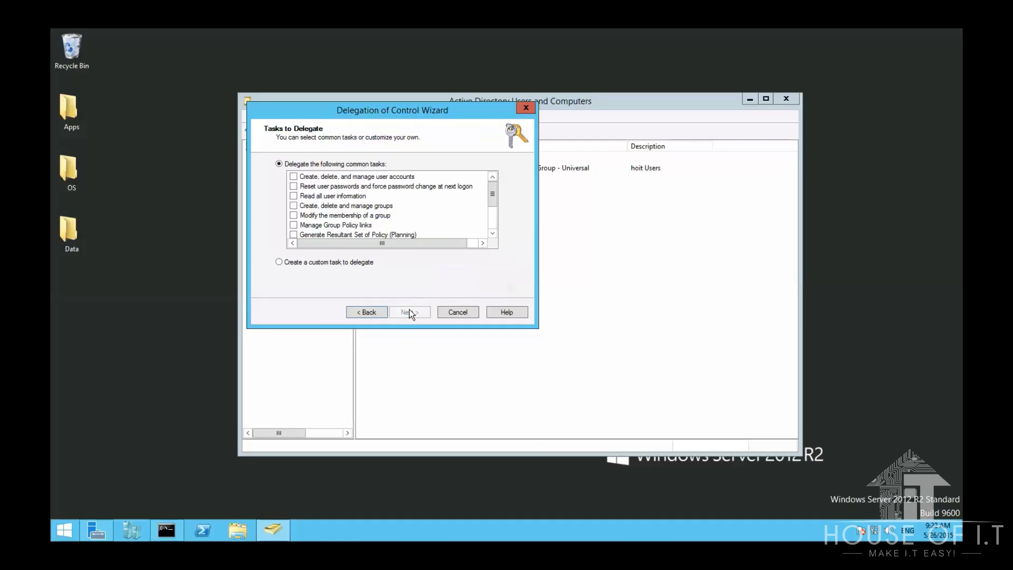
click(294, 176)
click(406, 309)
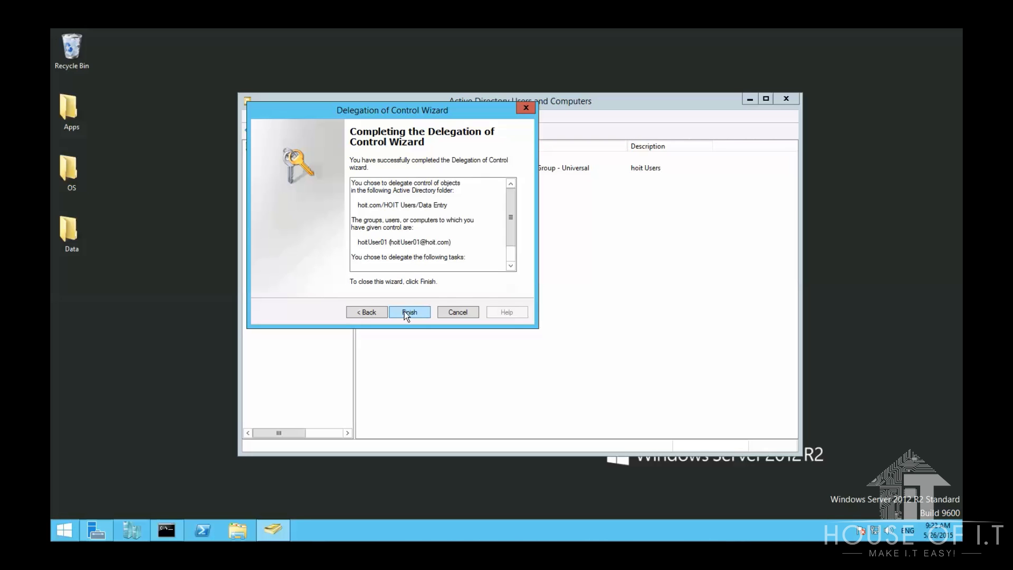
Switch to a custom delegation task scoped to 'Only the following objects in the folder'.
click(370, 312)
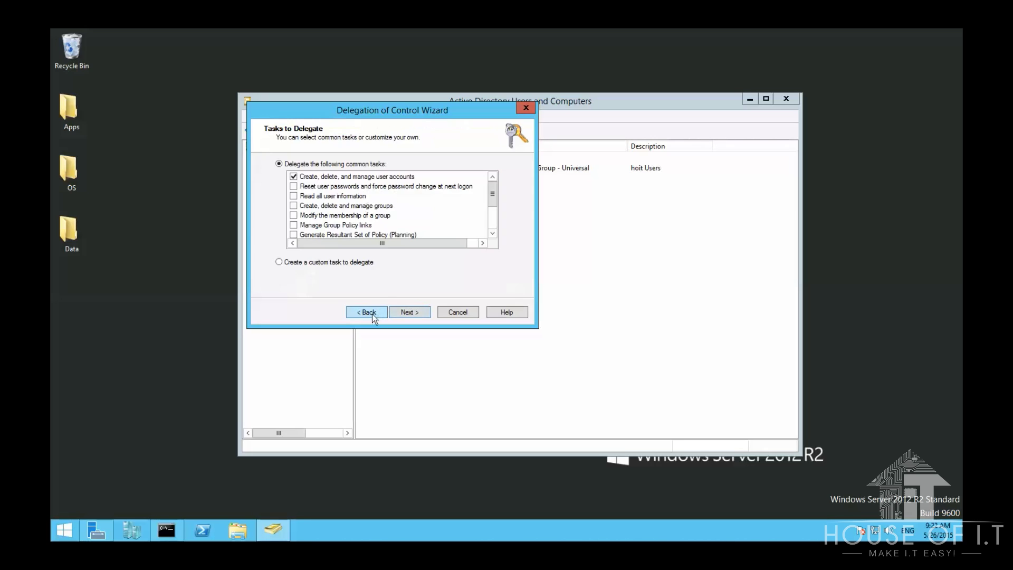
click(323, 264)
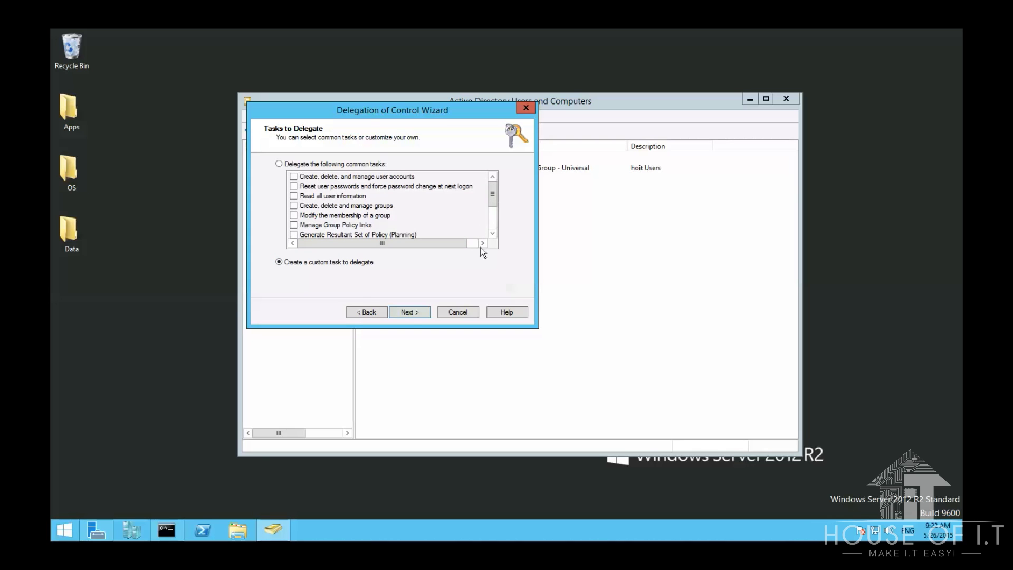
click(413, 312)
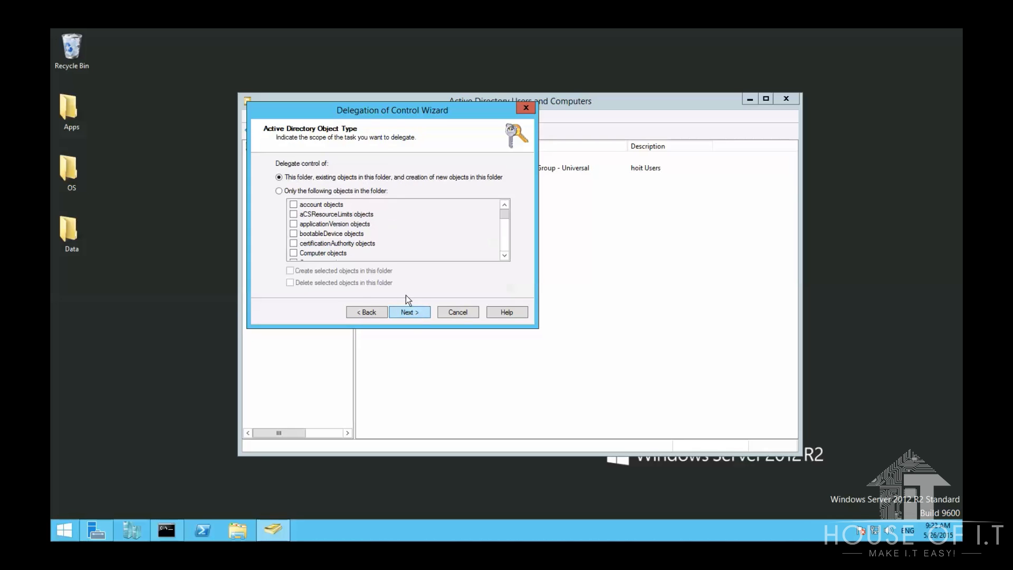
click(349, 192)
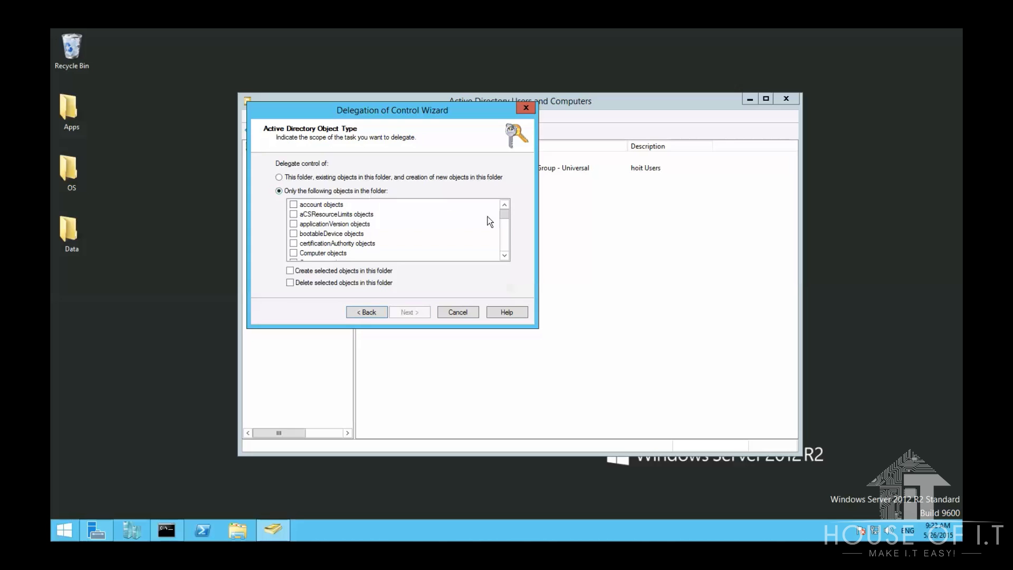